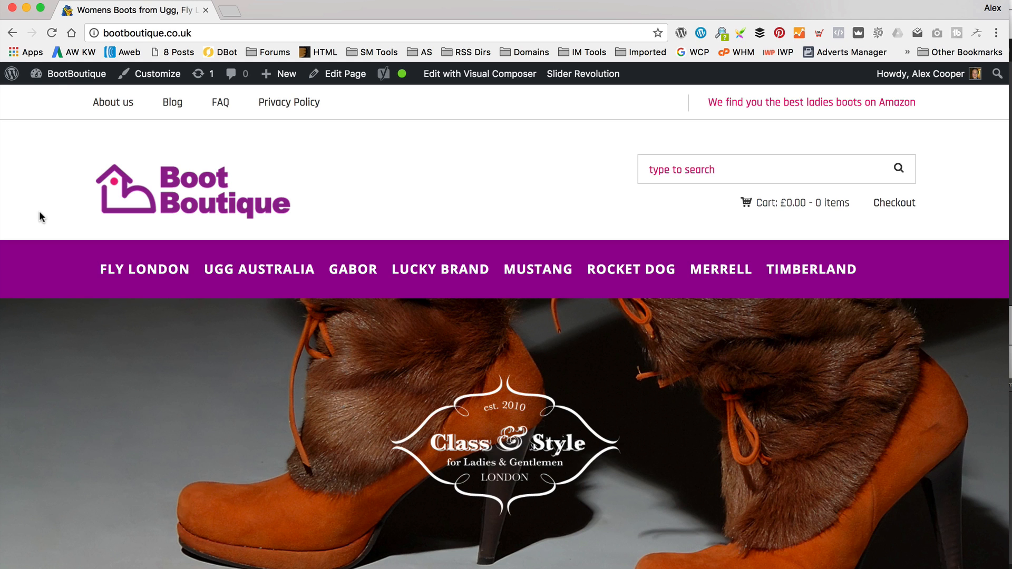
Open the site's page for adding new plugins and dismiss the notice about outdated WooCommerce template files
mouse_move(33, 73)
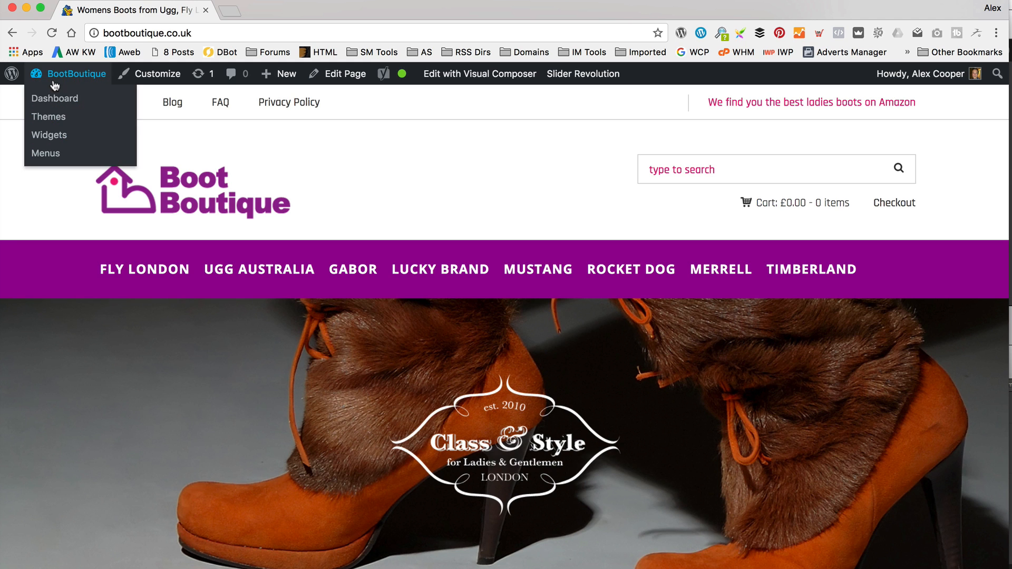
click(54, 98)
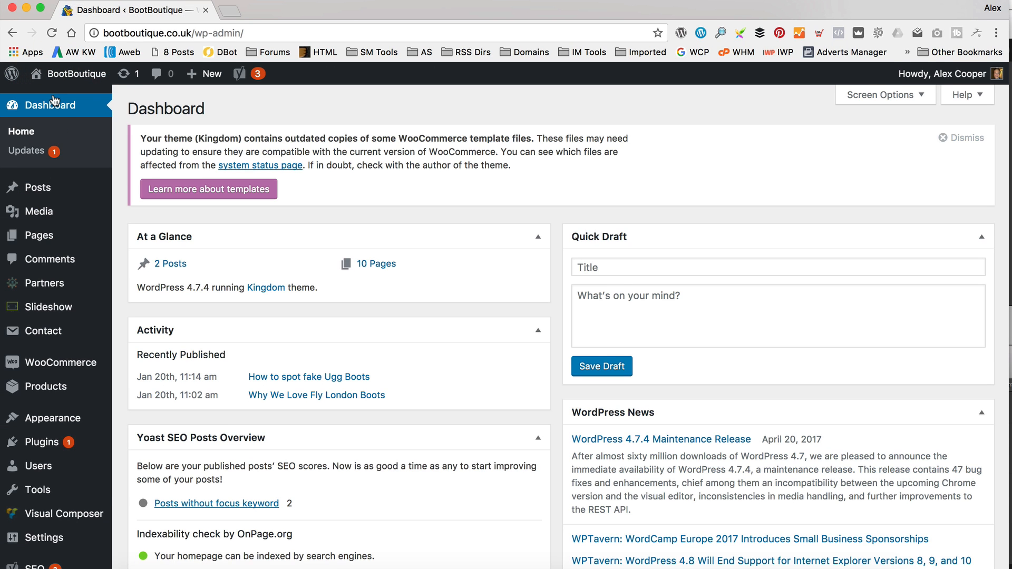
mouse_move(42, 444)
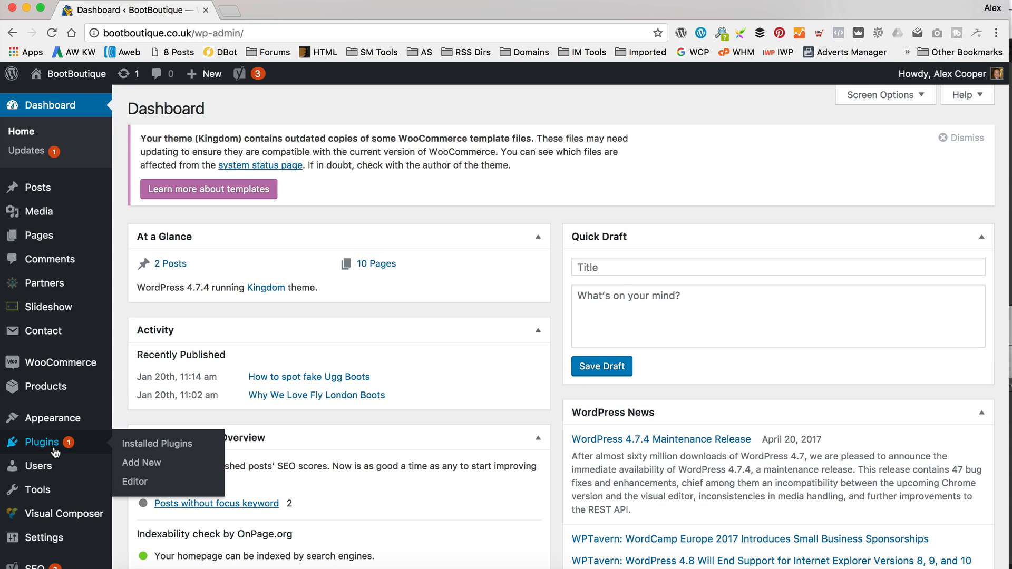
click(167, 462)
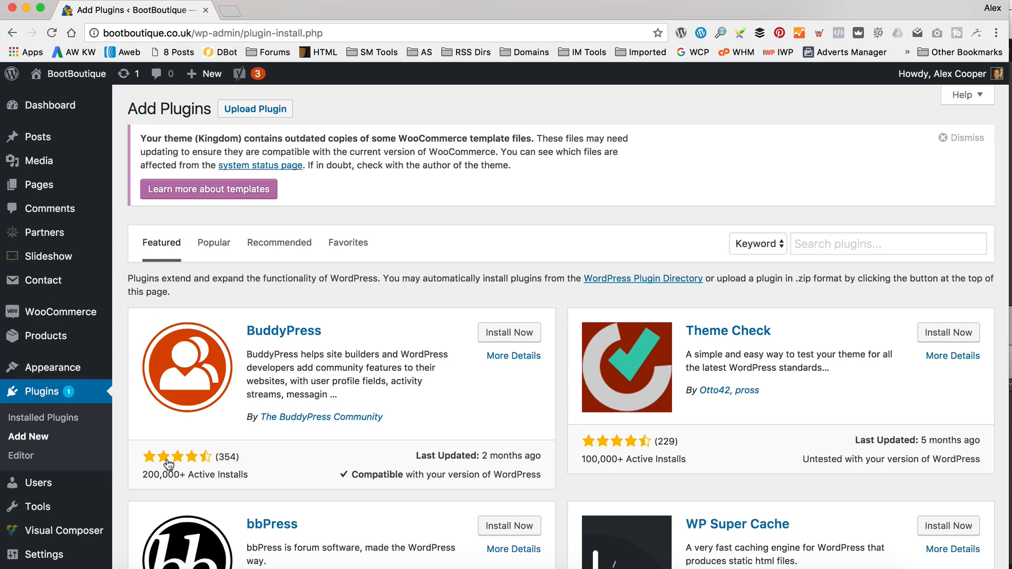
scroll(542, 178, down, 1)
scroll(542, 178, down, 5)
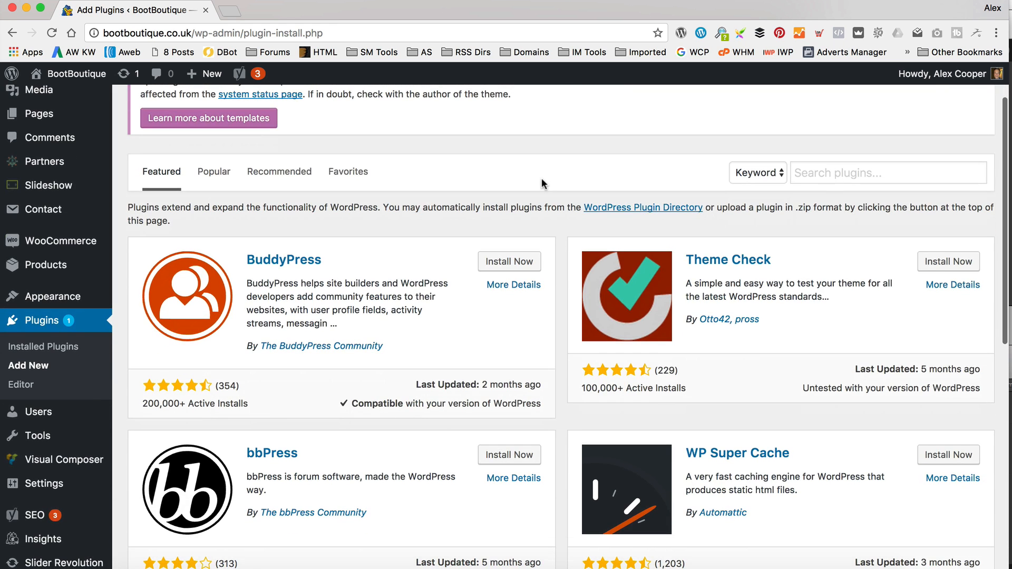
scroll(671, 201, up, 7)
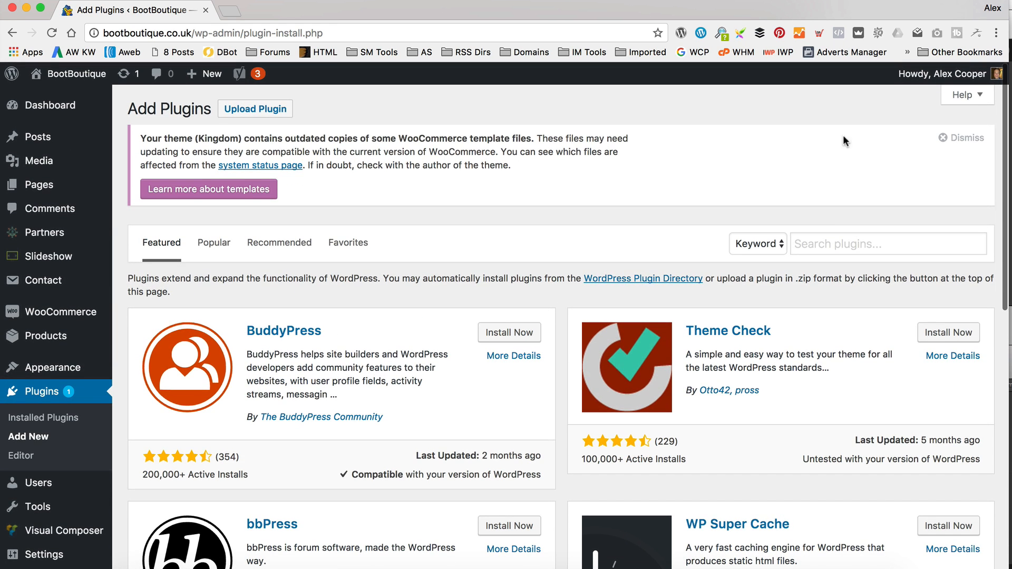
click(966, 137)
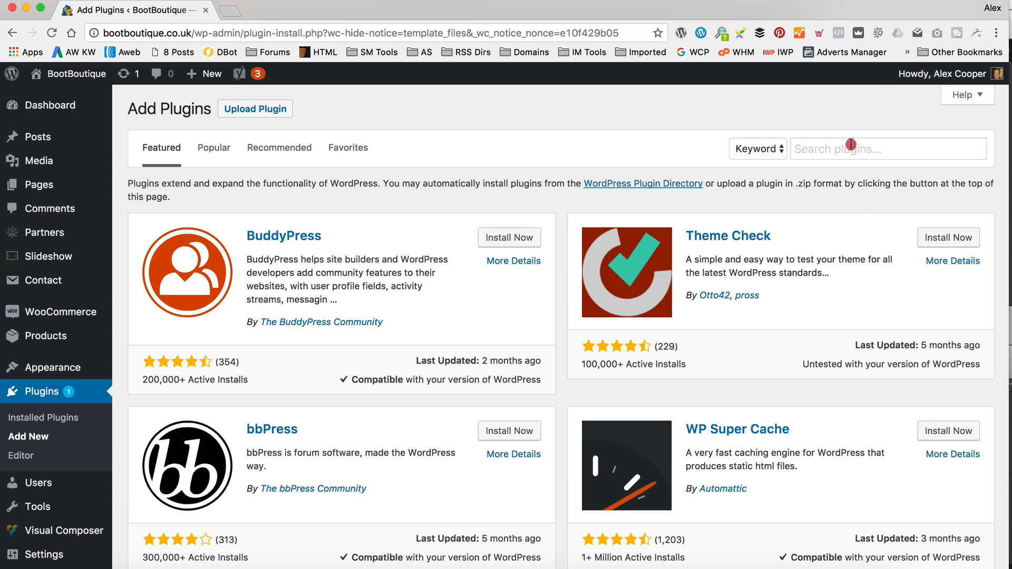
Search the plugin directory for "yoast seo", and install and activate the Yoast SEO plugin
click(847, 147)
text(yoast )
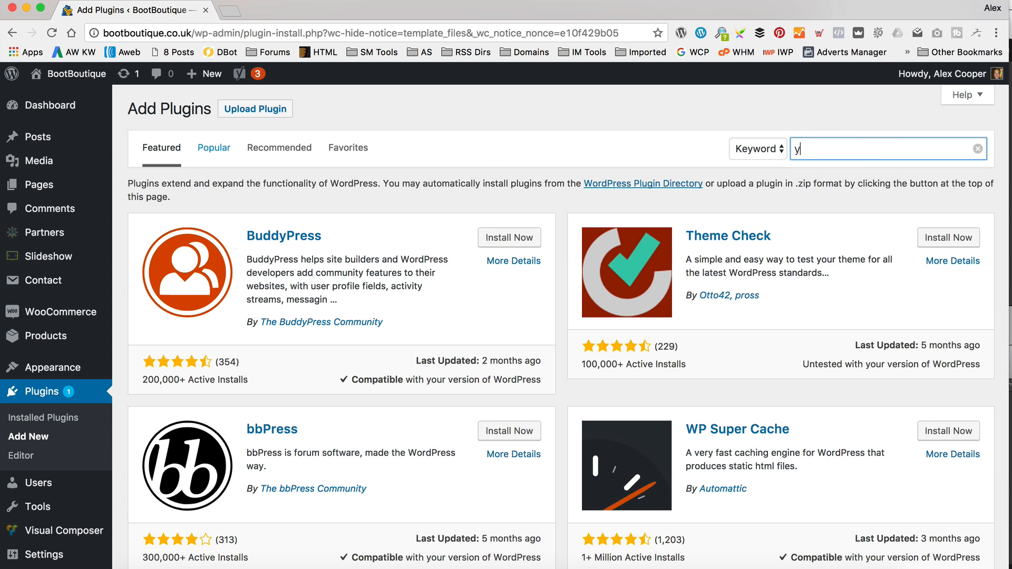
text(seo)
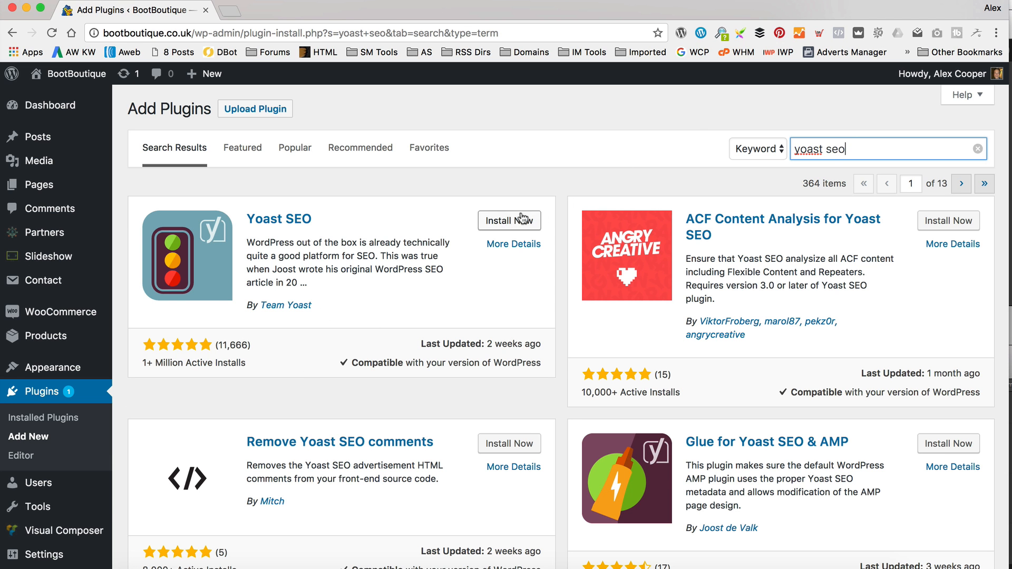
click(520, 219)
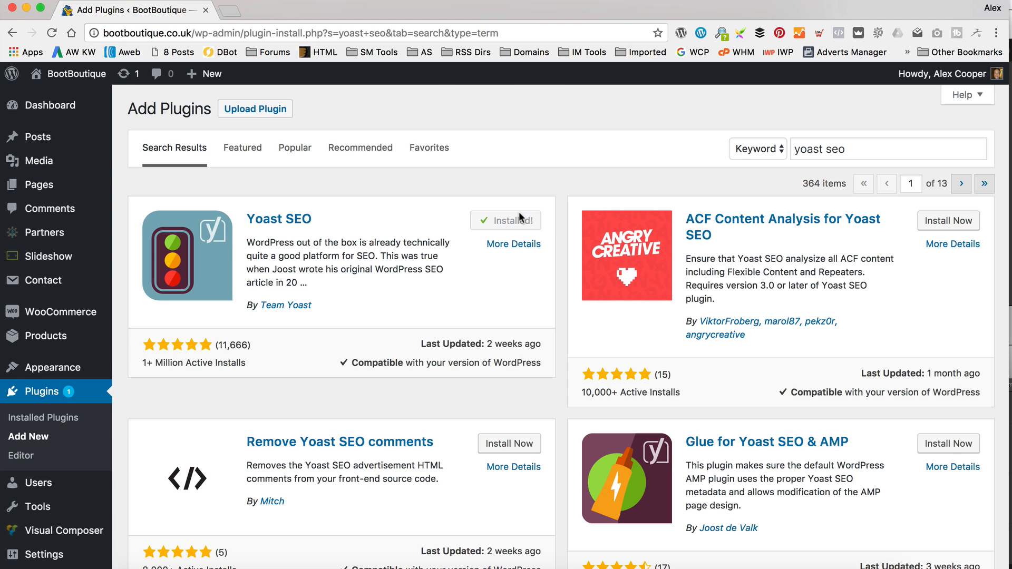
click(508, 224)
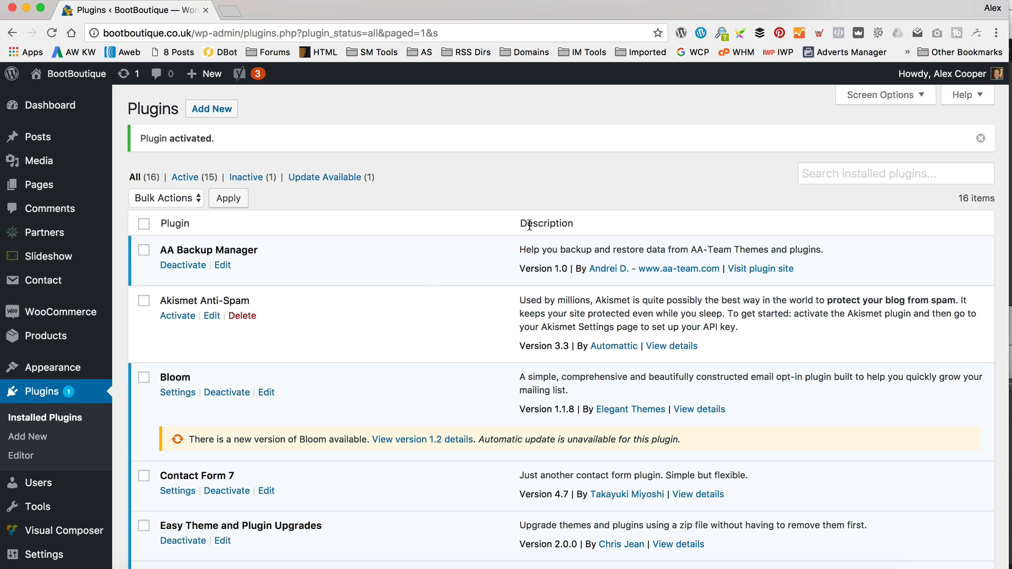
Open the XML Sitemaps settings of the Yoast SEO plugin
scroll(417, 140, down, 5)
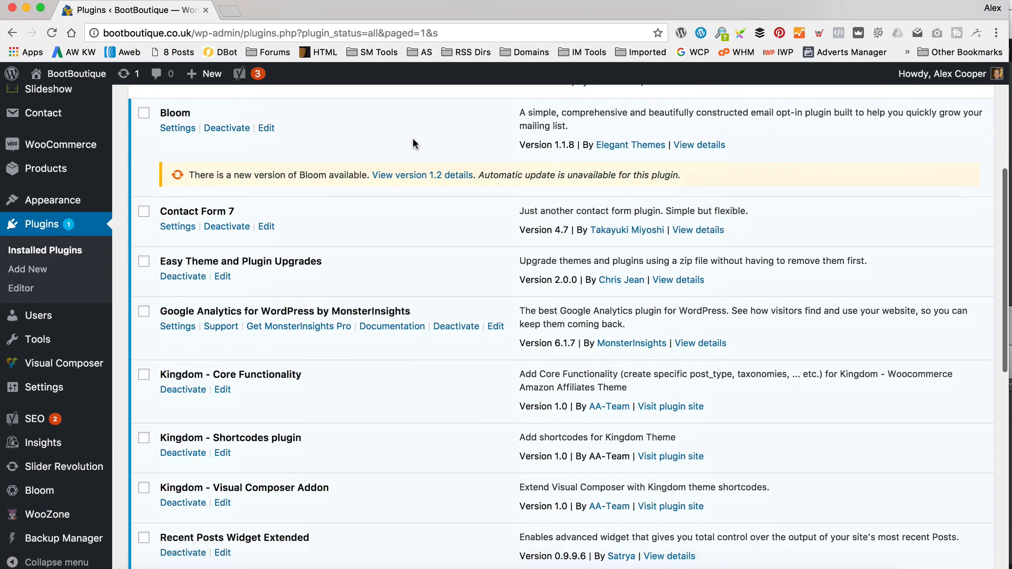
scroll(412, 143, down, 1)
scroll(121, 211, down, 6)
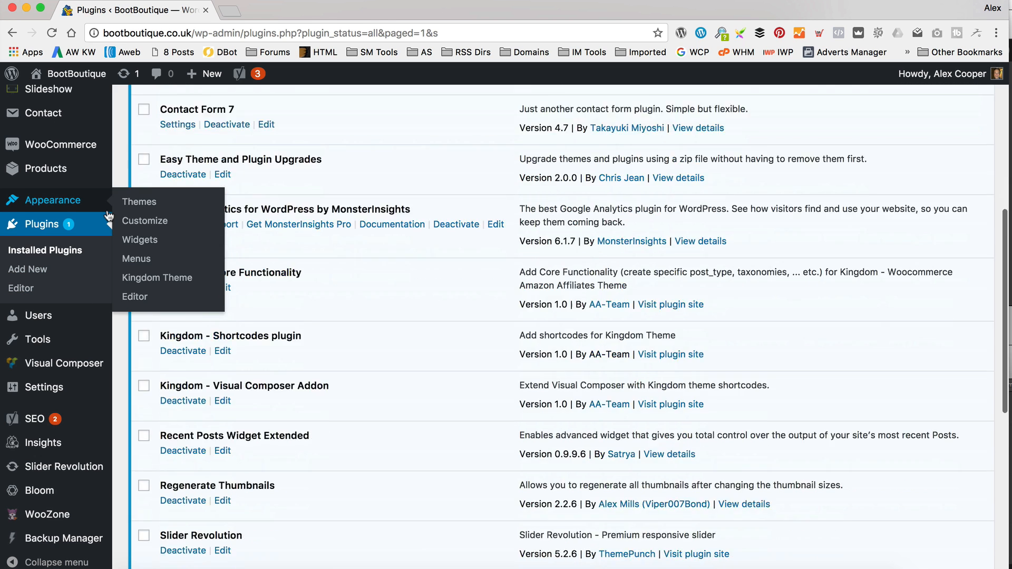
mouse_move(62, 422)
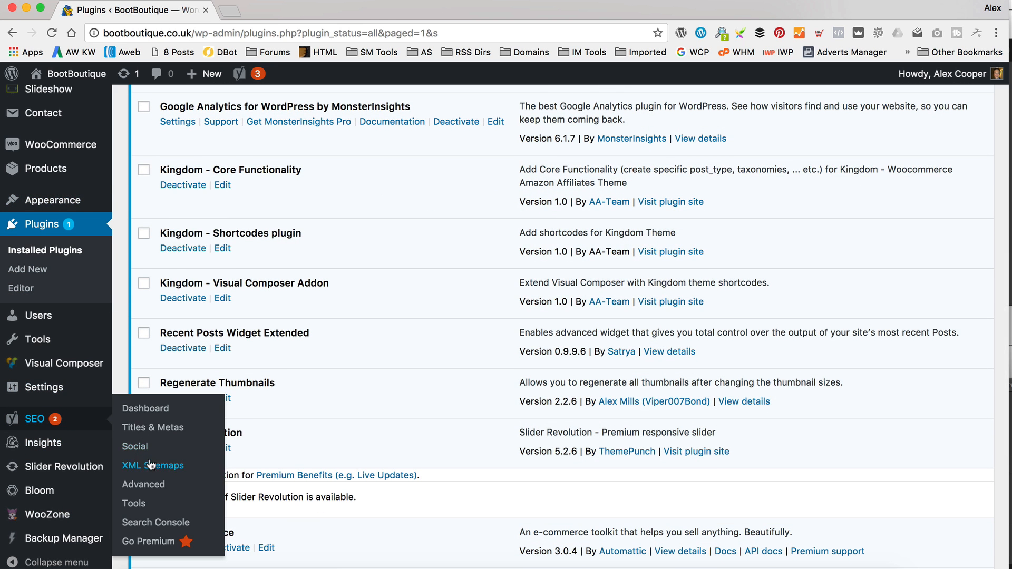
click(167, 467)
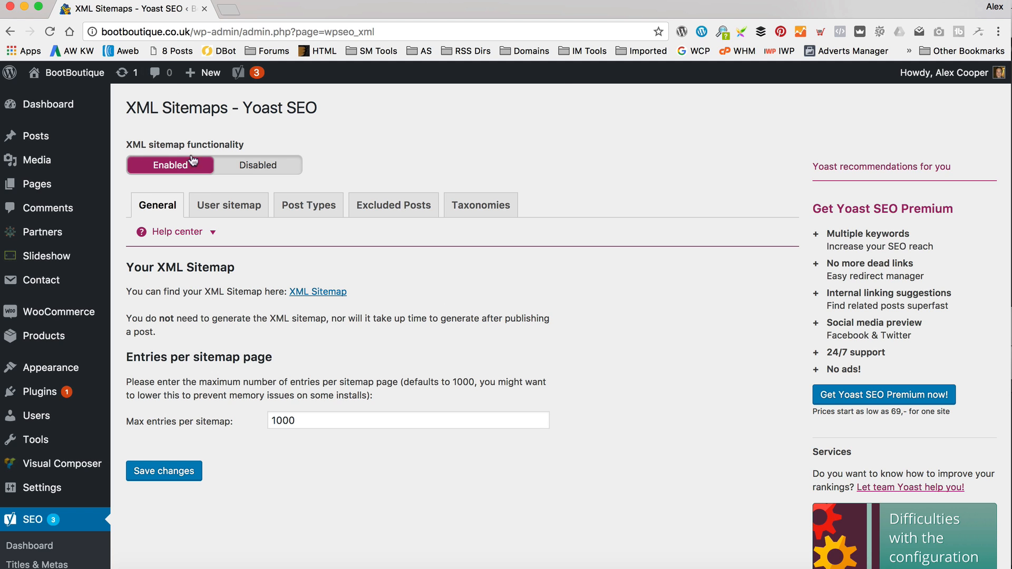
Toggle the XML sitemap functionality to Disabled and back to Enabled, and save the changes
click(254, 165)
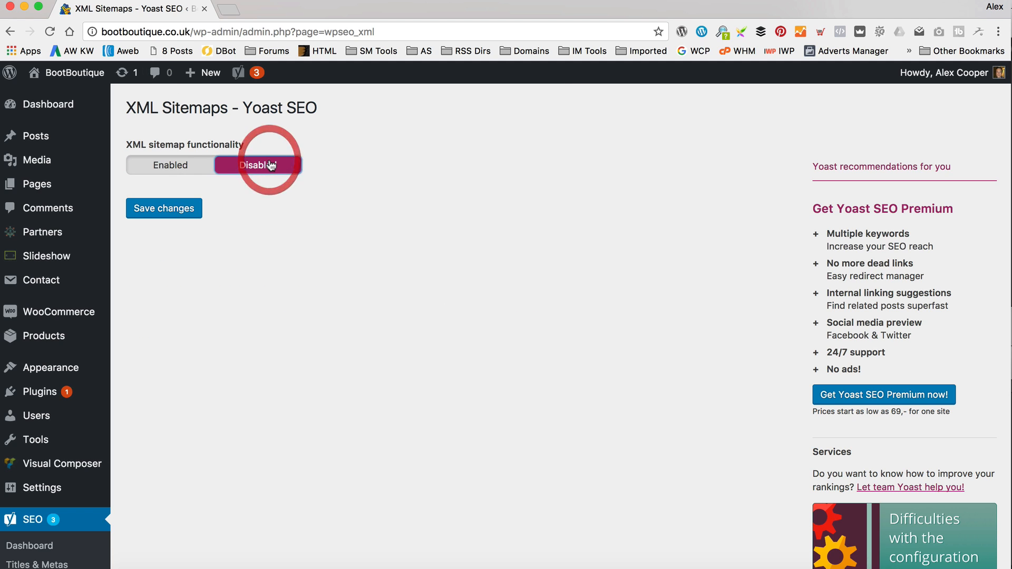
click(194, 167)
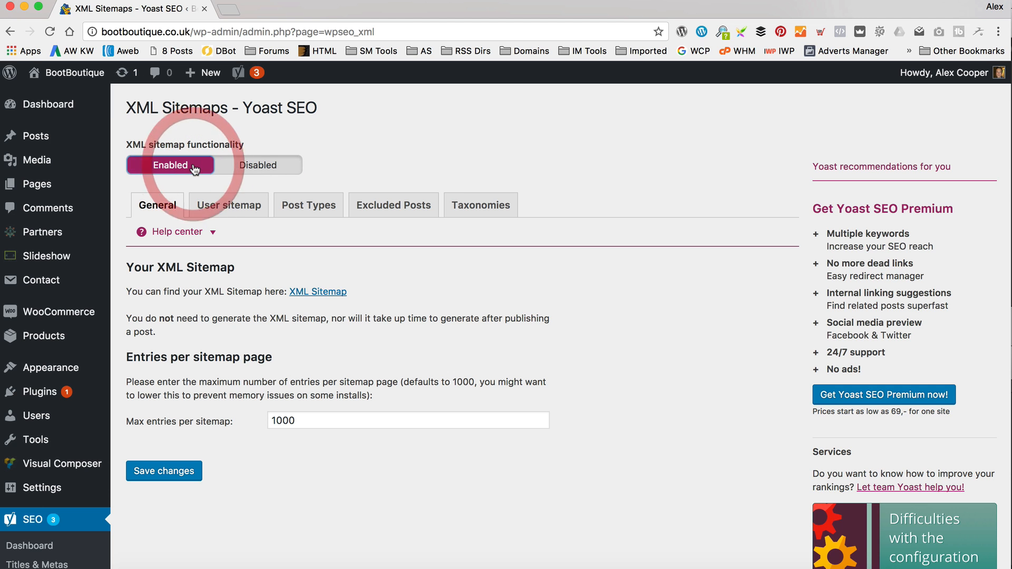
click(191, 467)
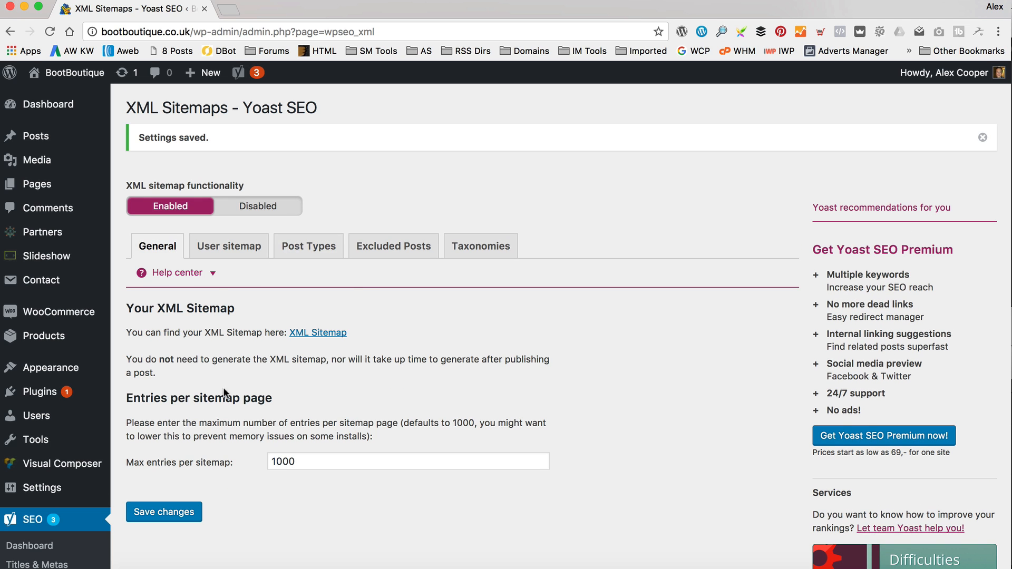
Review the User sitemap and Post Types settings of the XML sitemap, and open the Excluded Posts settings
scroll(453, 247, down, 3)
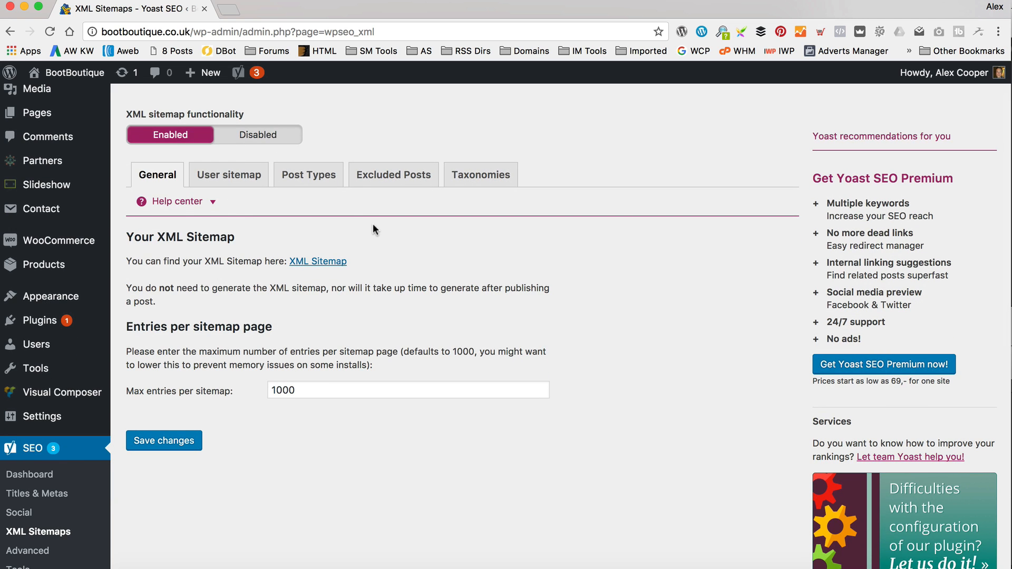
click(237, 176)
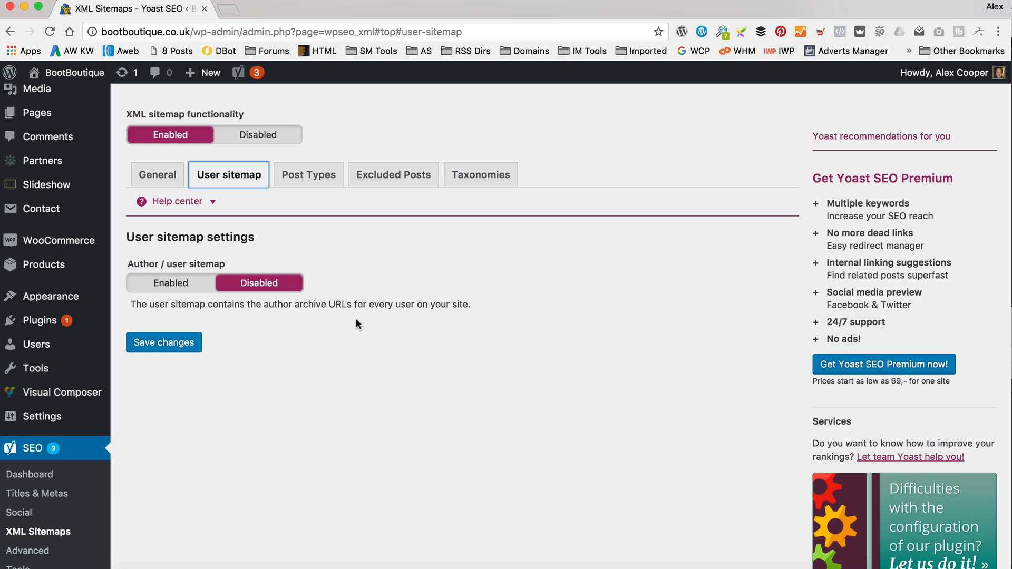
click(315, 175)
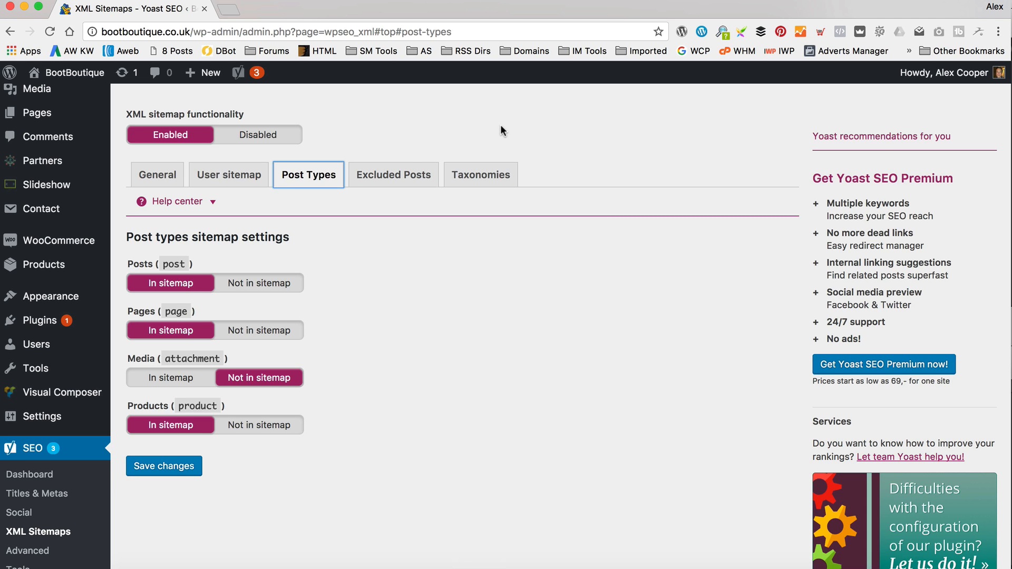
click(381, 173)
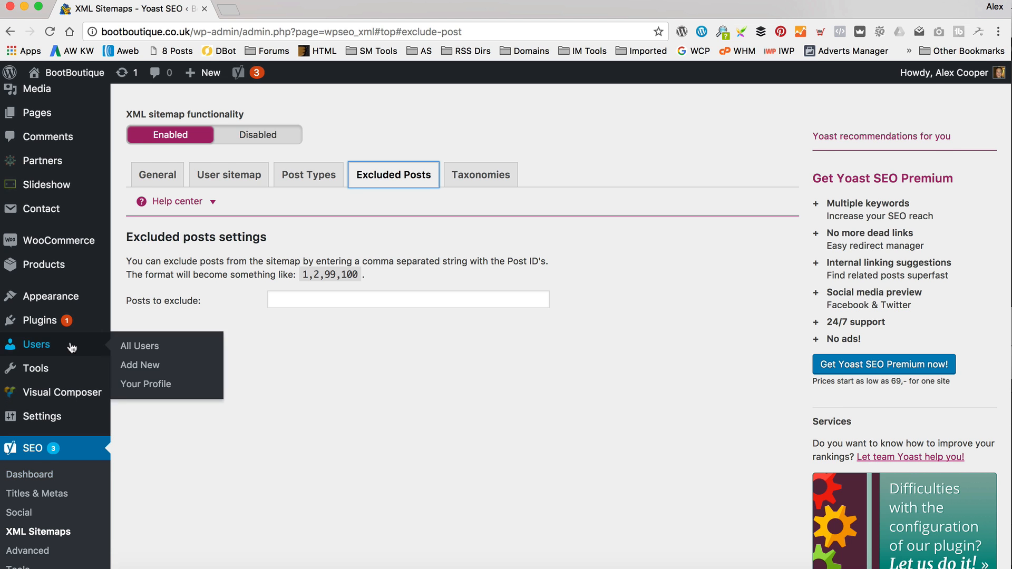
Open the list of all site pages in a new browser tab and switch to it
scroll(52, 337, up, 3)
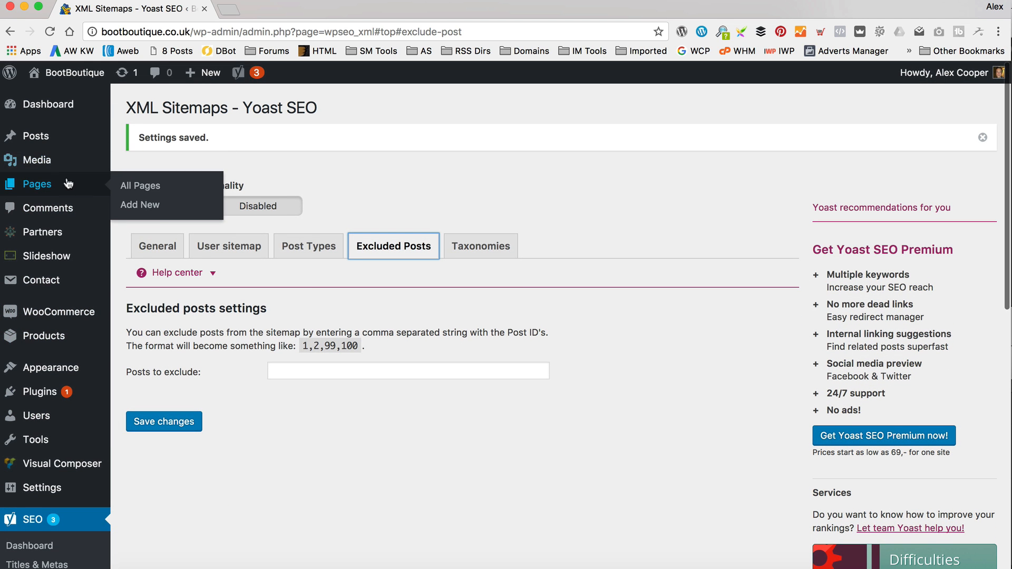
right_click(137, 185)
click(165, 189)
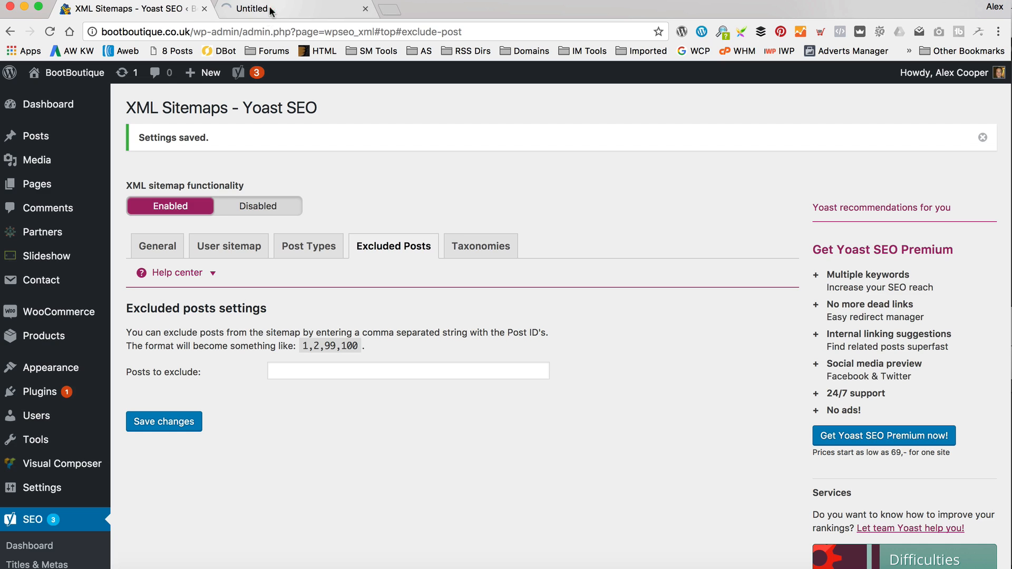
click(258, 8)
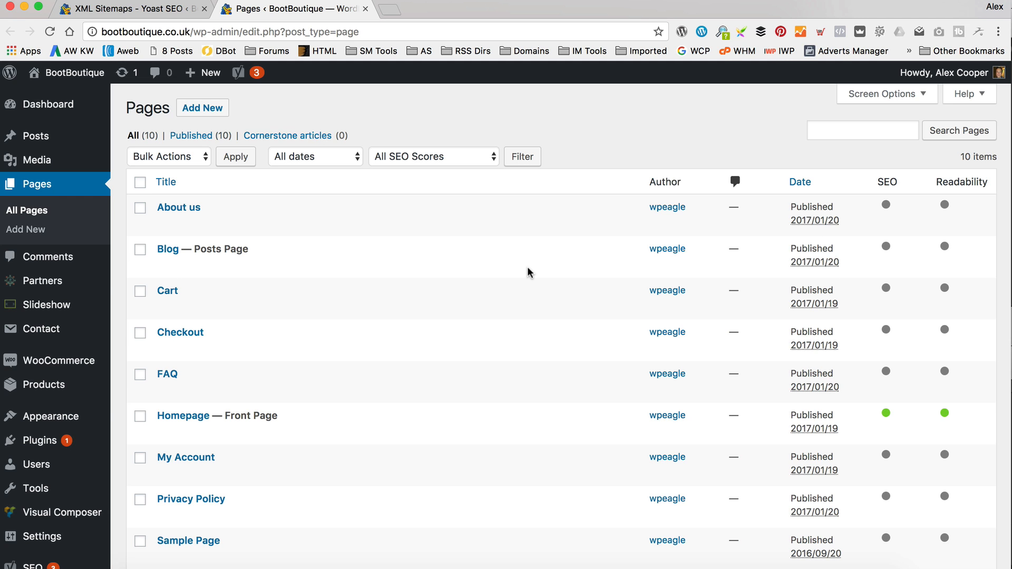
Open the Checkout page for editing and highlight its post ID in the page address
scroll(528, 269, down, 3)
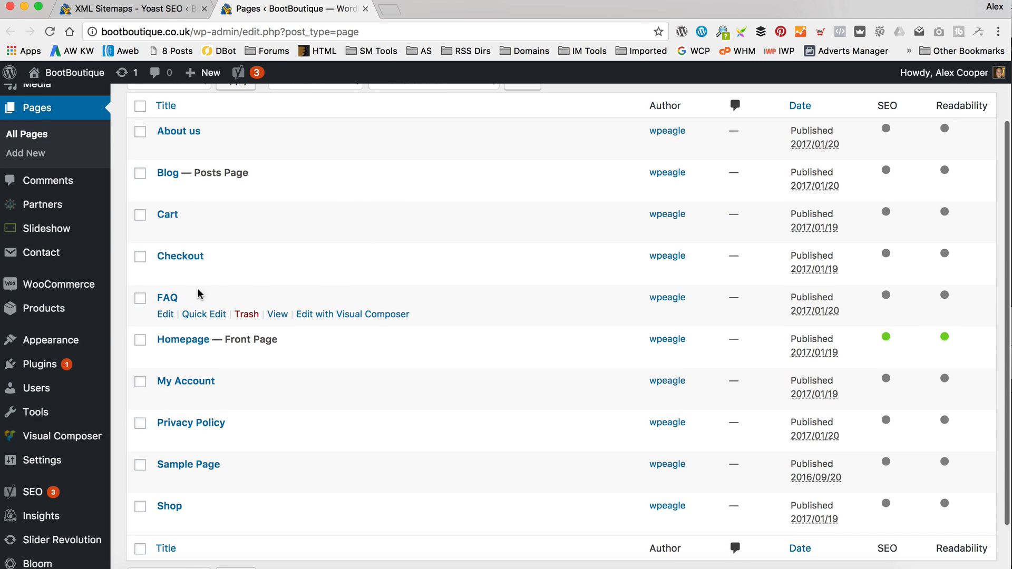
scroll(347, 266, up, 3)
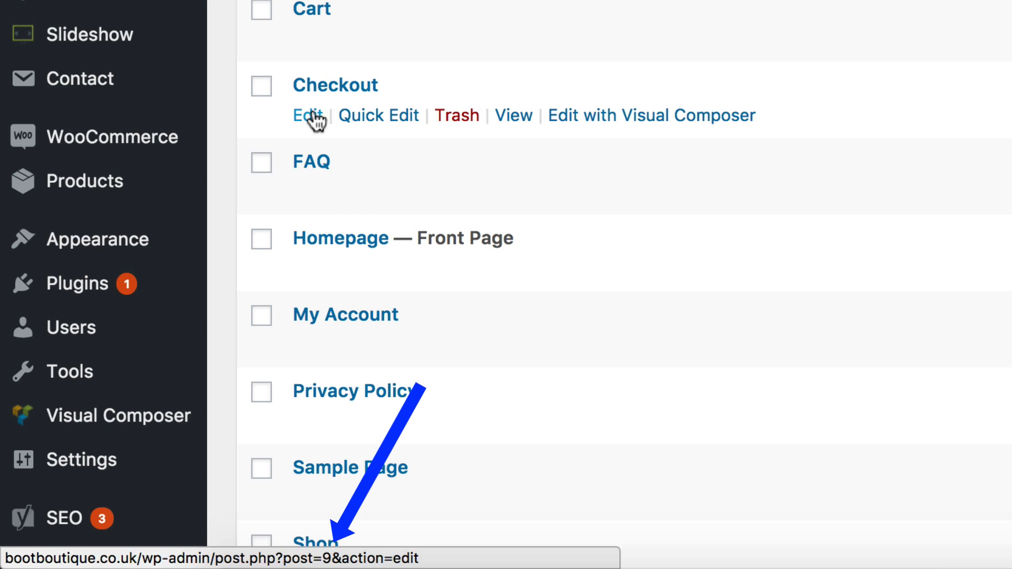
click(316, 119)
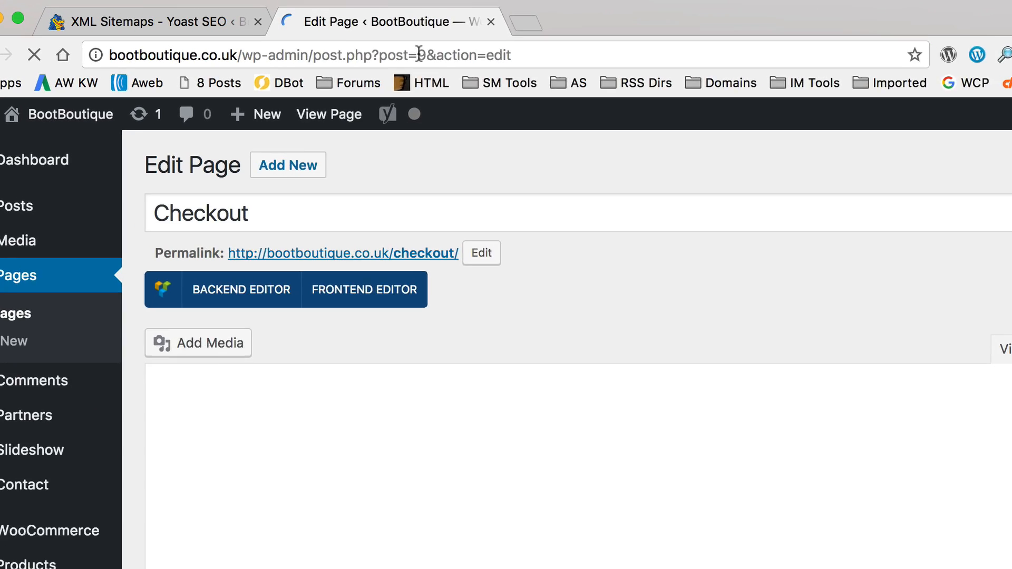
double_click(322, 36)
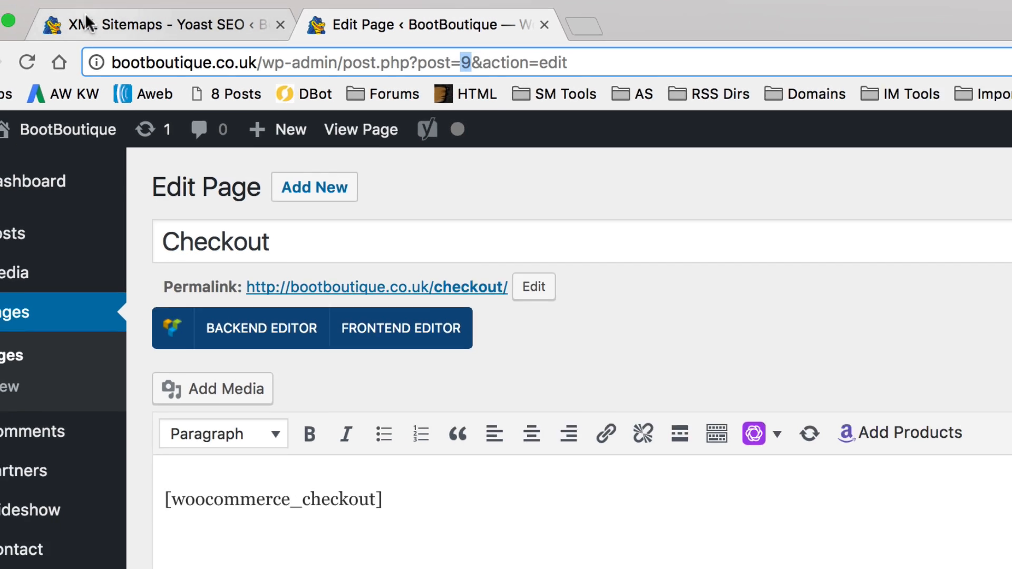
Set the posts to exclude from the XML sitemap to ID 9 and save the changes
click(100, 31)
click(284, 374)
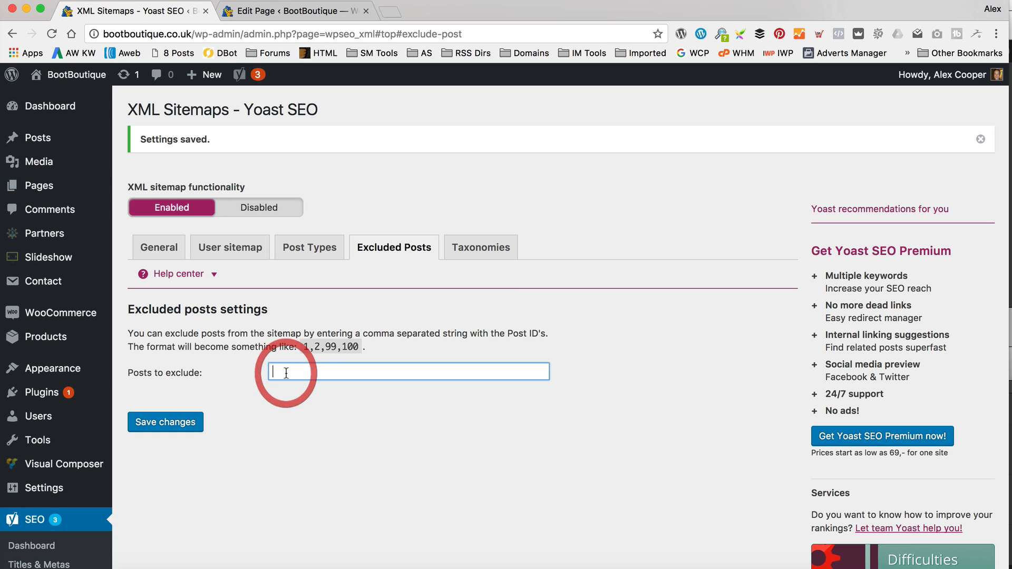
text(9,)
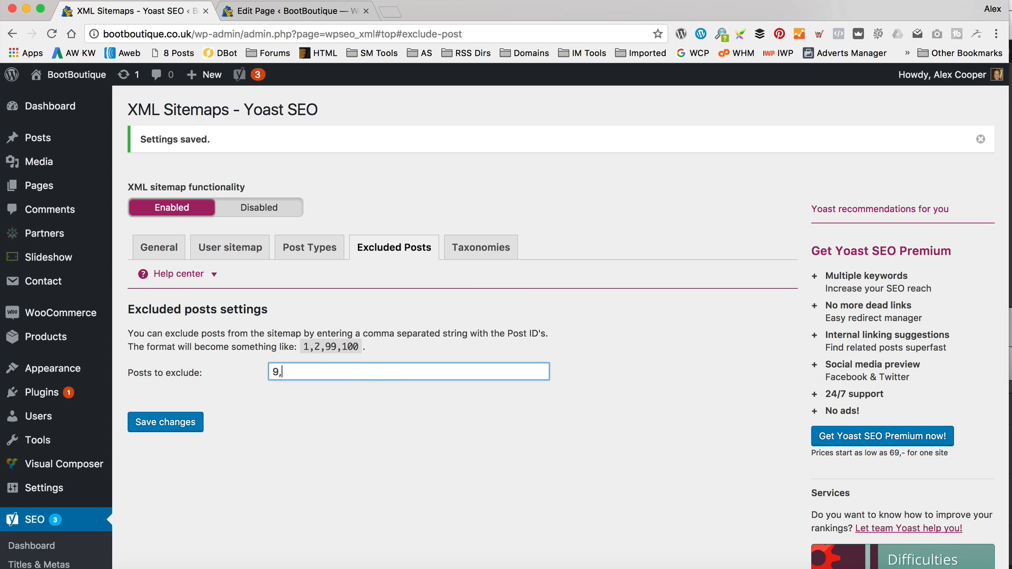
text(8)
key(BackSpace)
click(146, 421)
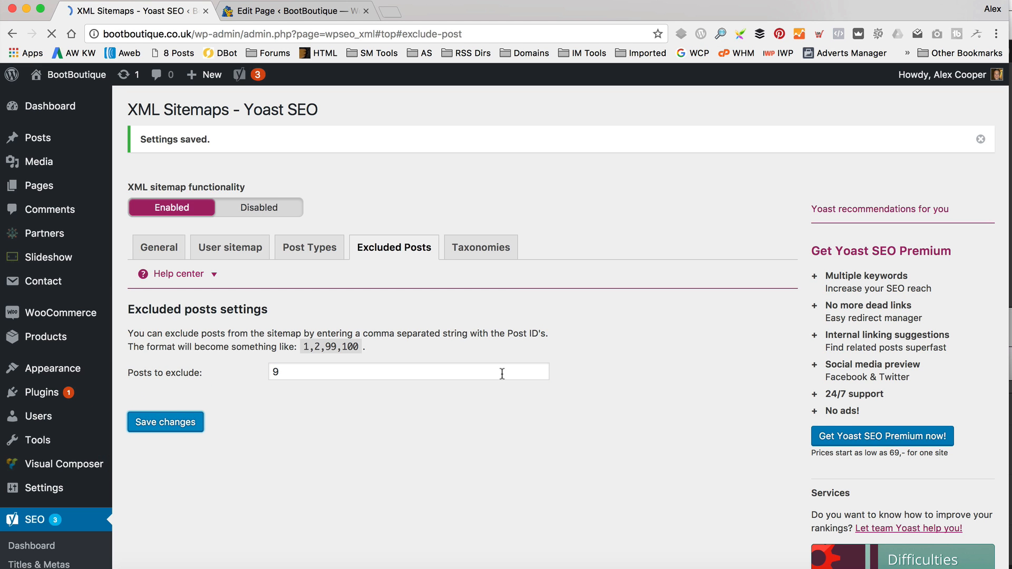
Open the Taxonomies settings of the XML sitemap and set Tags and Format to Not in sitemap
click(490, 254)
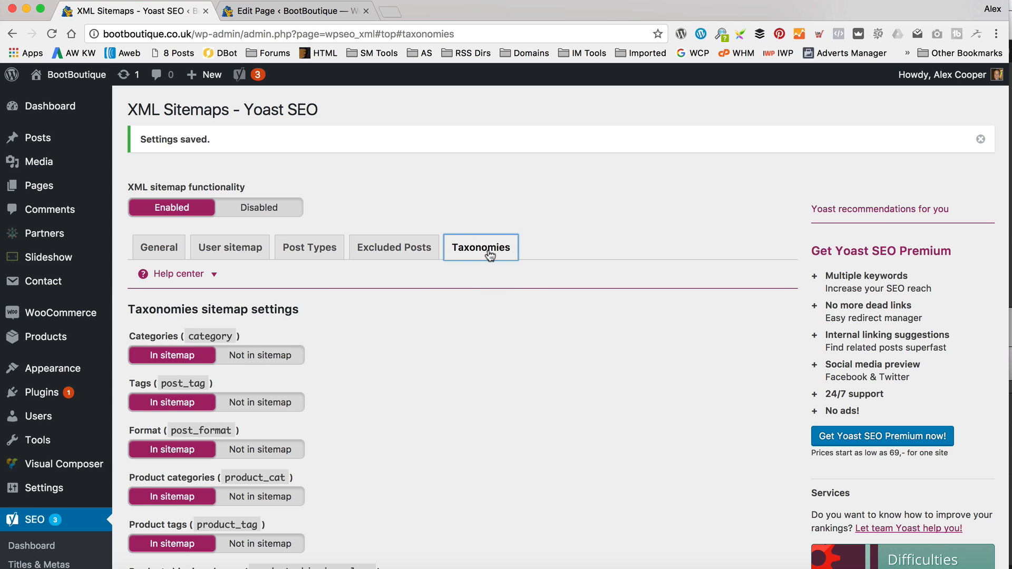
scroll(485, 333, down, 5)
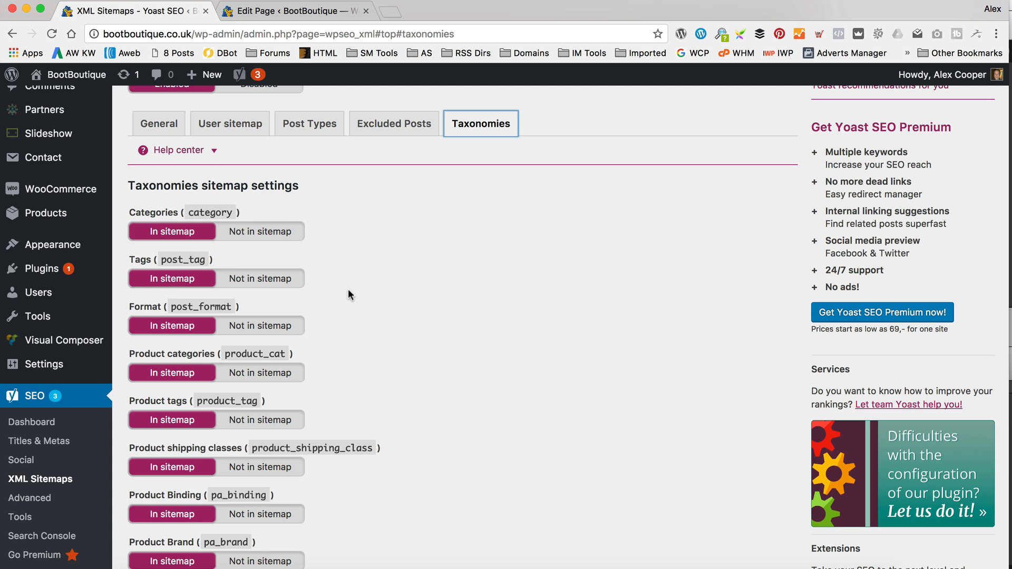
scroll(348, 294, down, 20)
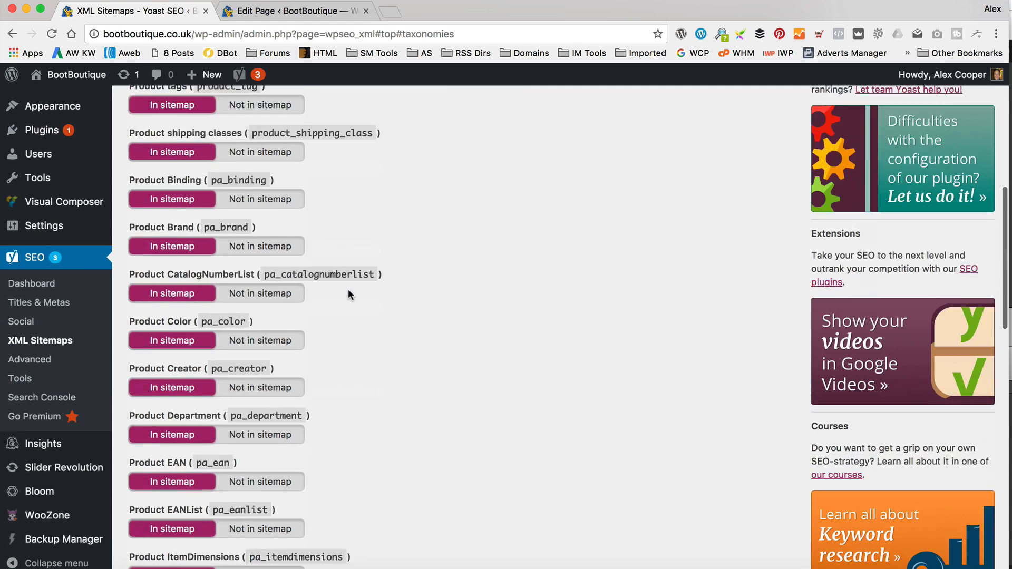
scroll(348, 294, up, 20)
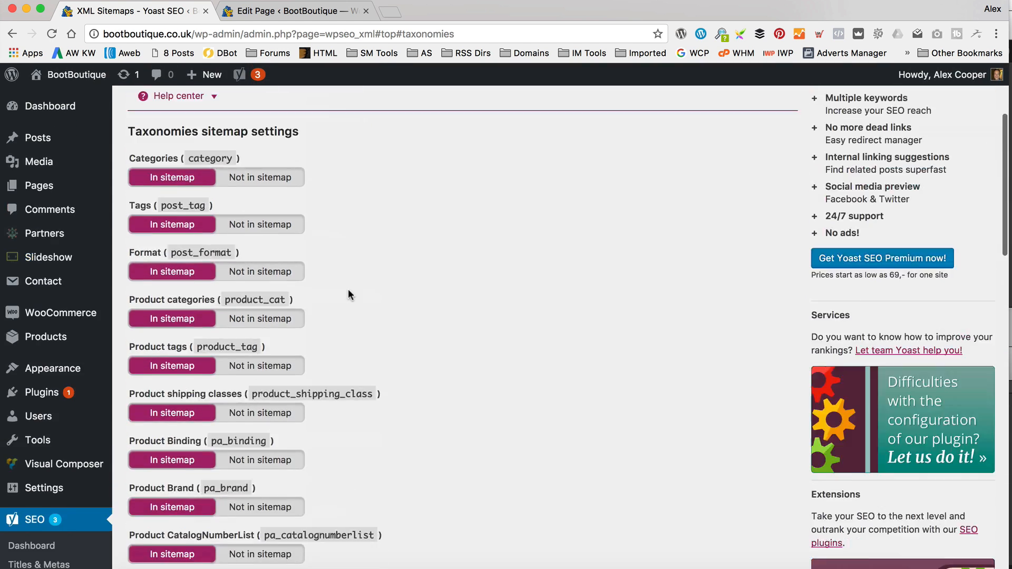
scroll(348, 294, down, 3)
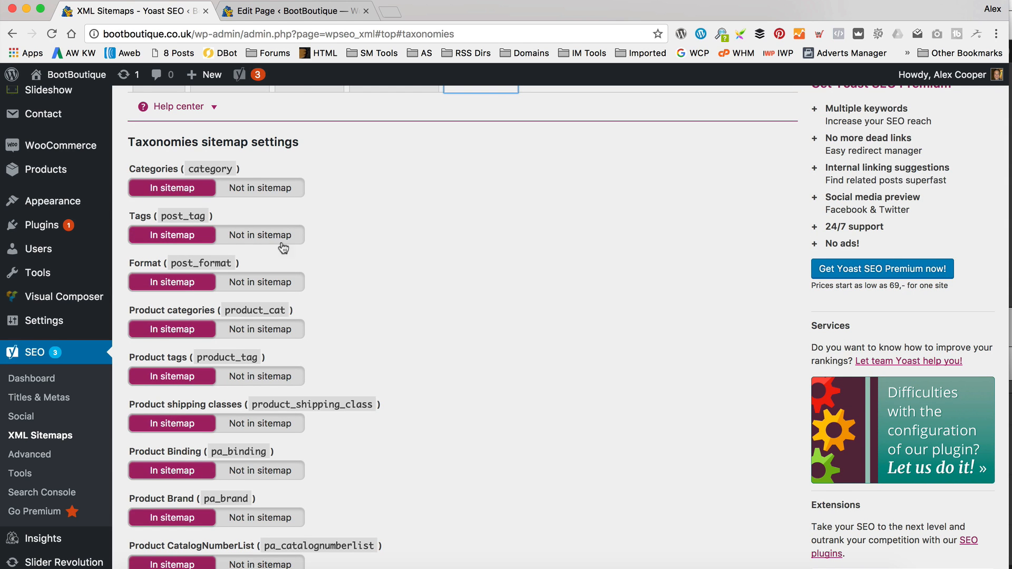
click(261, 236)
click(275, 284)
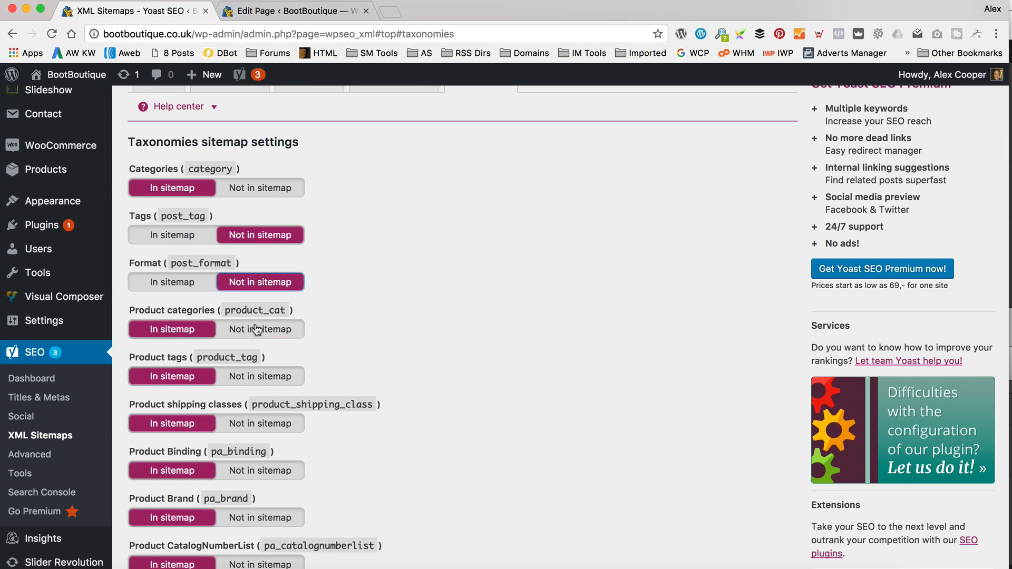
Set Product tags, Product shipping classes, Product Binding, Product Brand, Product CatalogNumberList and Product Color to Not in sitemap
scroll(420, 169, down, 3)
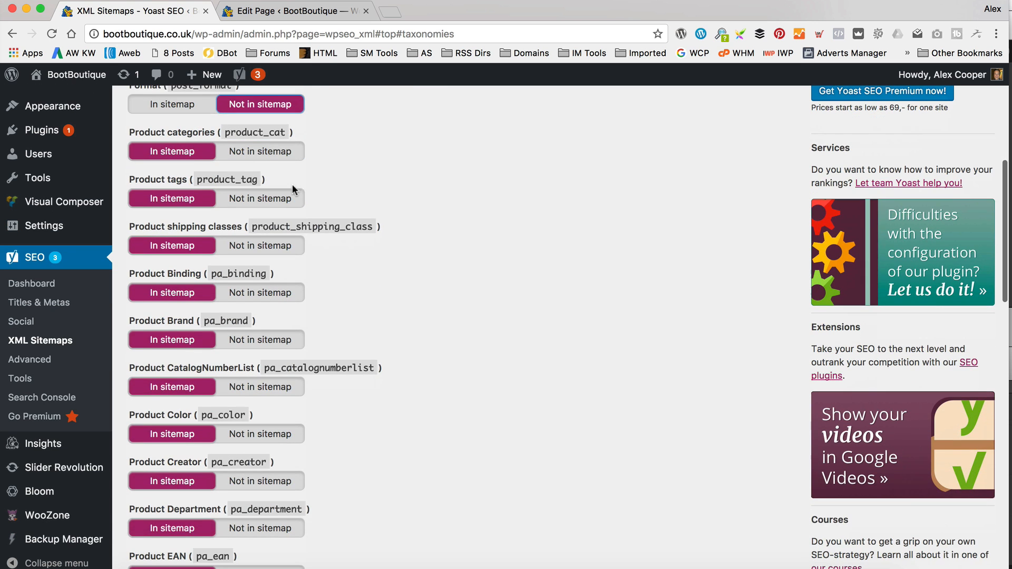
click(288, 187)
click(283, 208)
click(271, 245)
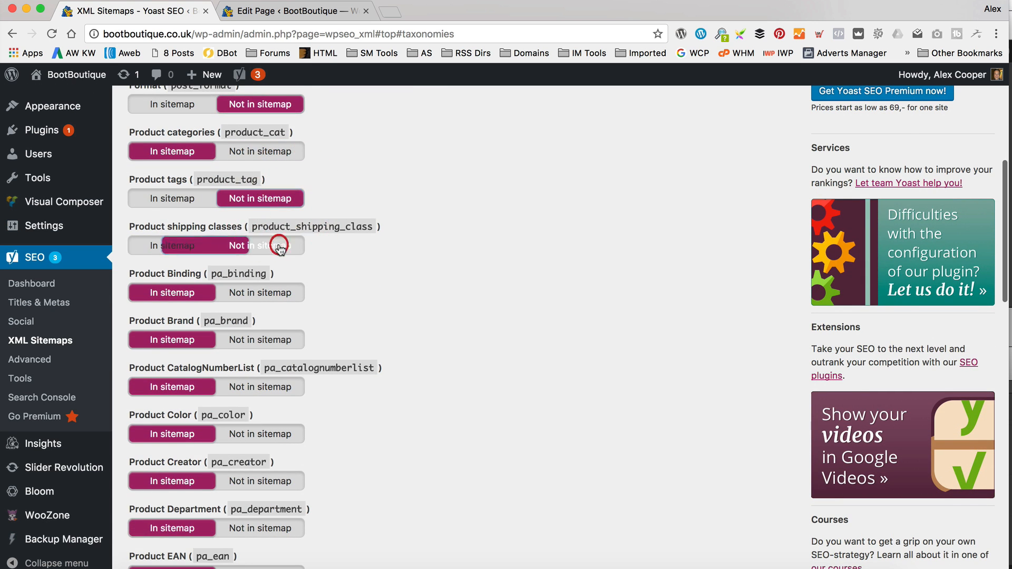
click(276, 293)
click(276, 341)
click(272, 386)
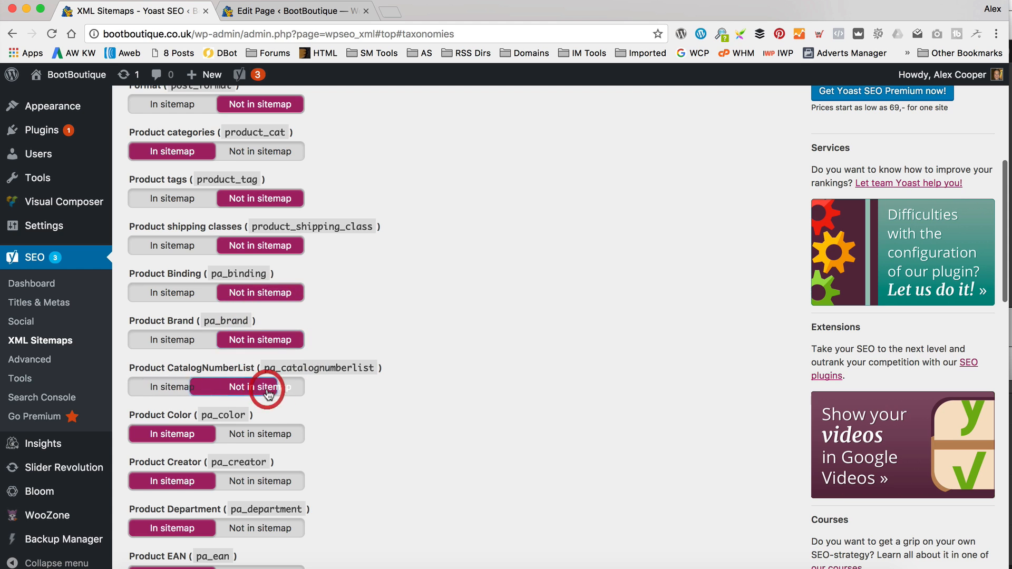
click(265, 434)
Set Product Creator, Department, EAN, EANList, ItemDimensions and Label to Not in sitemap
scroll(339, 400, down, 2)
scroll(339, 394, down, 1)
click(292, 338)
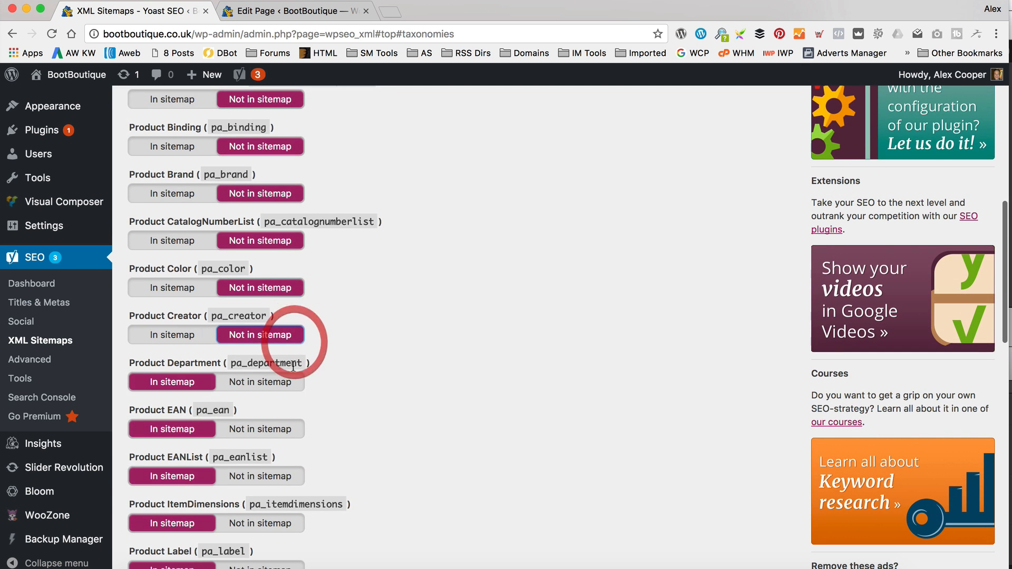
click(285, 384)
click(275, 432)
scroll(279, 422, down, 2)
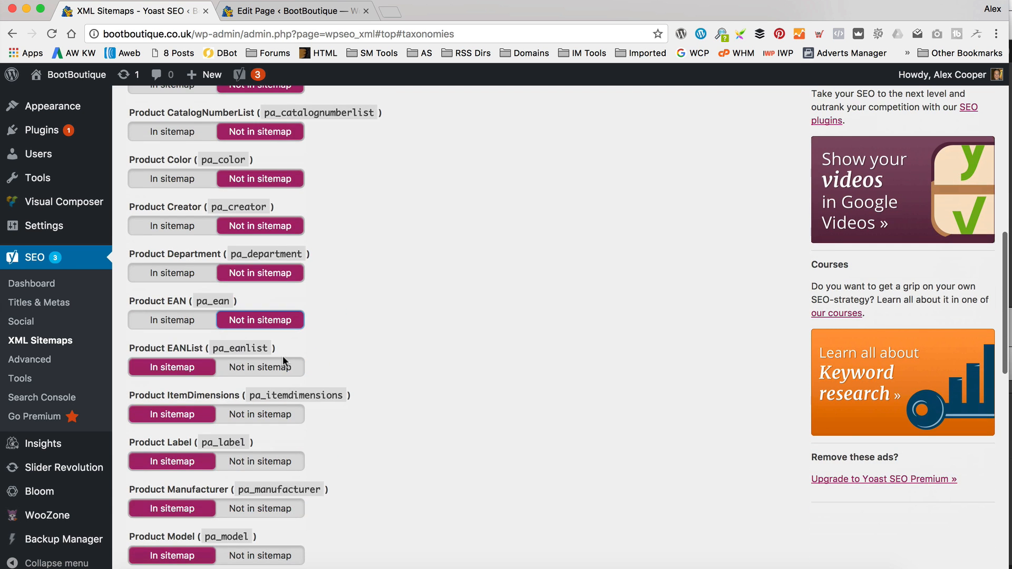
click(284, 364)
click(274, 417)
click(274, 461)
Exclude Product Manufacturer, Model, MPN, NumberOfItems and PackageDimensions from the sitemap
scroll(285, 454, down, 3)
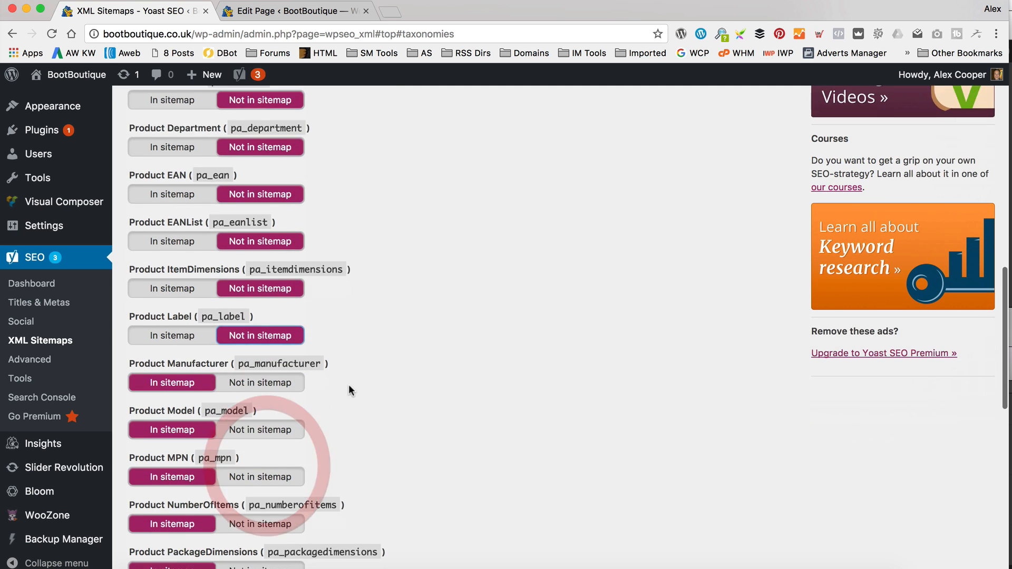
click(274, 341)
click(277, 388)
click(273, 434)
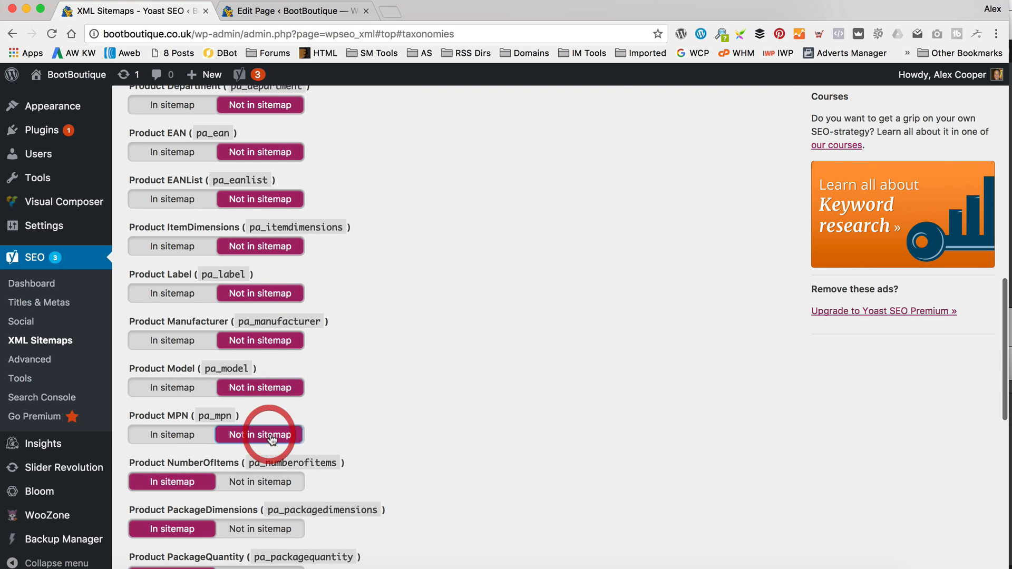
scroll(279, 422, down, 2)
click(283, 395)
click(276, 432)
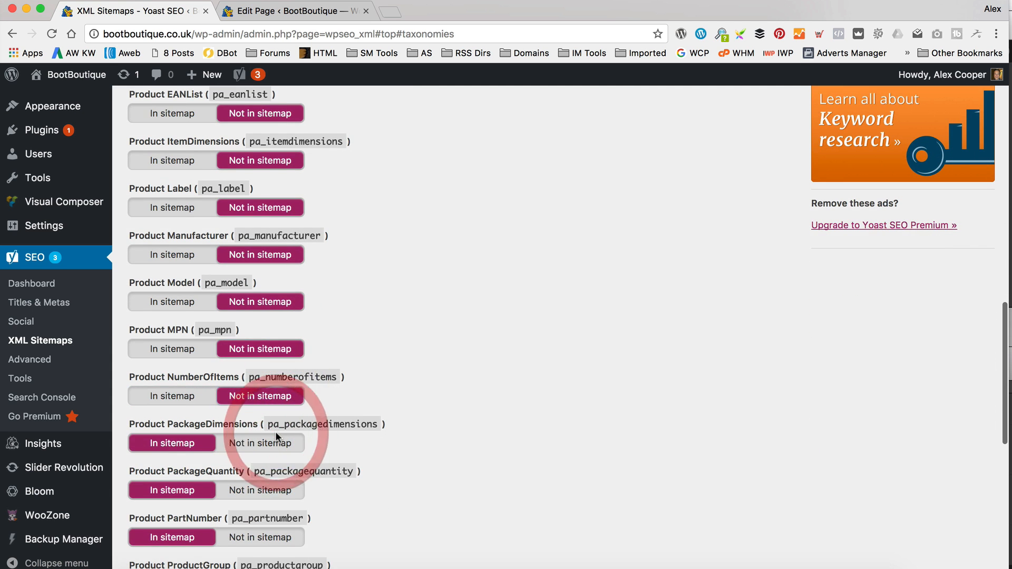
click(276, 436)
Exclude Product PackageQuantity, PartNumber, ProductGroup, ProductTypeName and Publisher from the sitemap
scroll(337, 379, down, 1)
scroll(255, 232, down, 6)
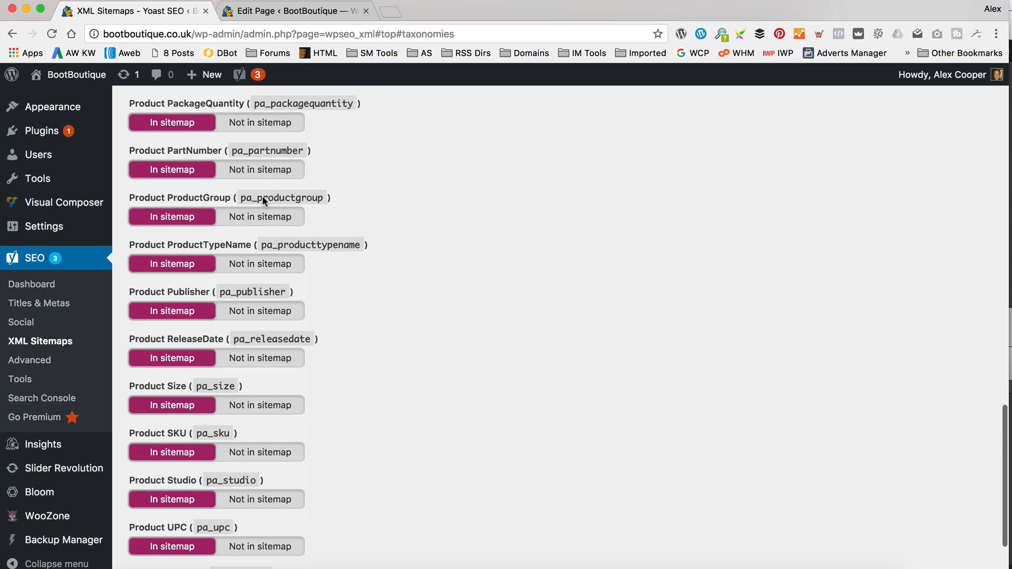
scroll(264, 160, up, 3)
click(264, 176)
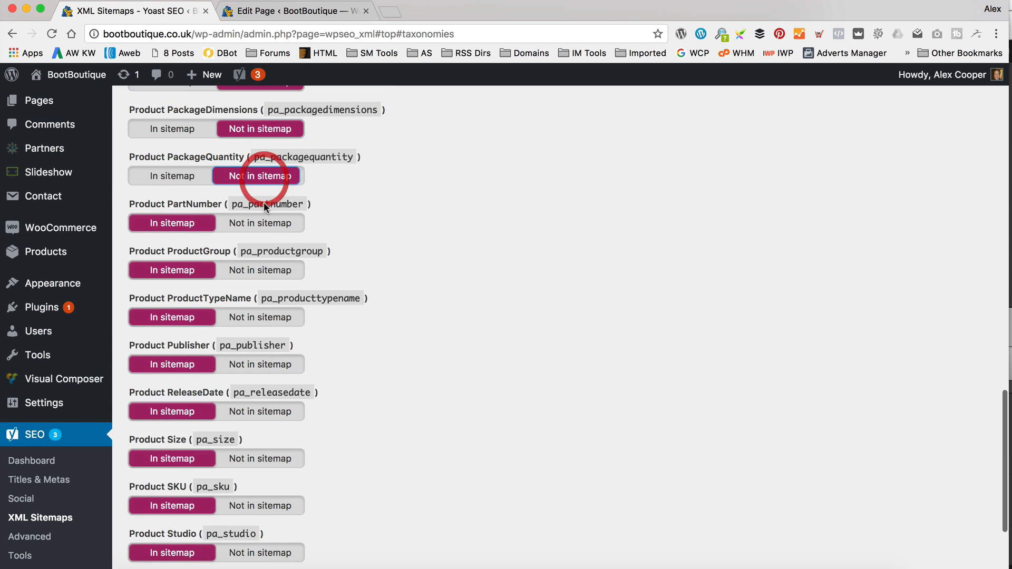
click(256, 223)
click(254, 270)
click(255, 317)
click(253, 364)
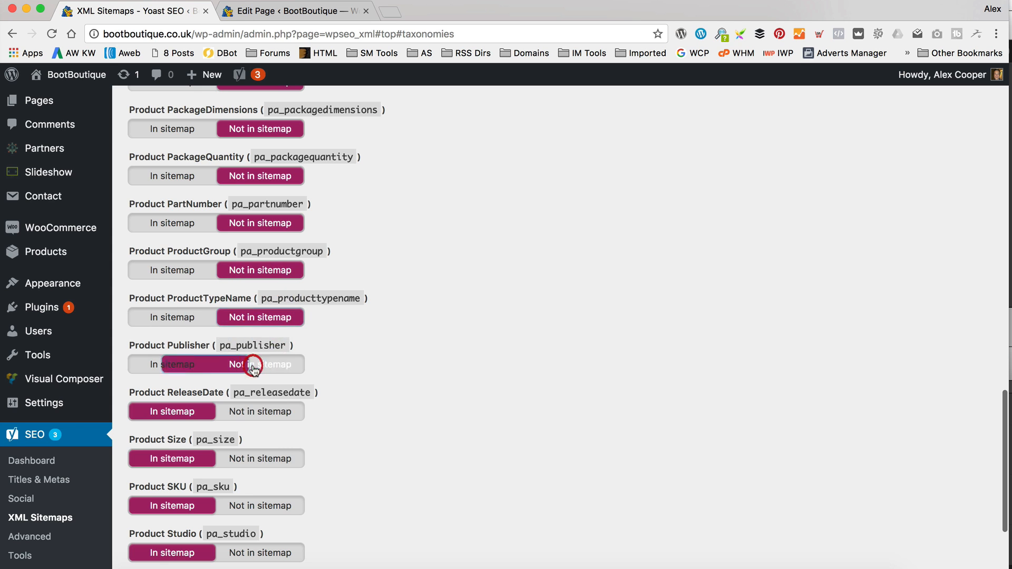
Exclude Product ReleaseDate, Size, SKU, Studio, UPC and UPCList from the sitemap and save the changes
click(254, 411)
click(253, 459)
click(252, 506)
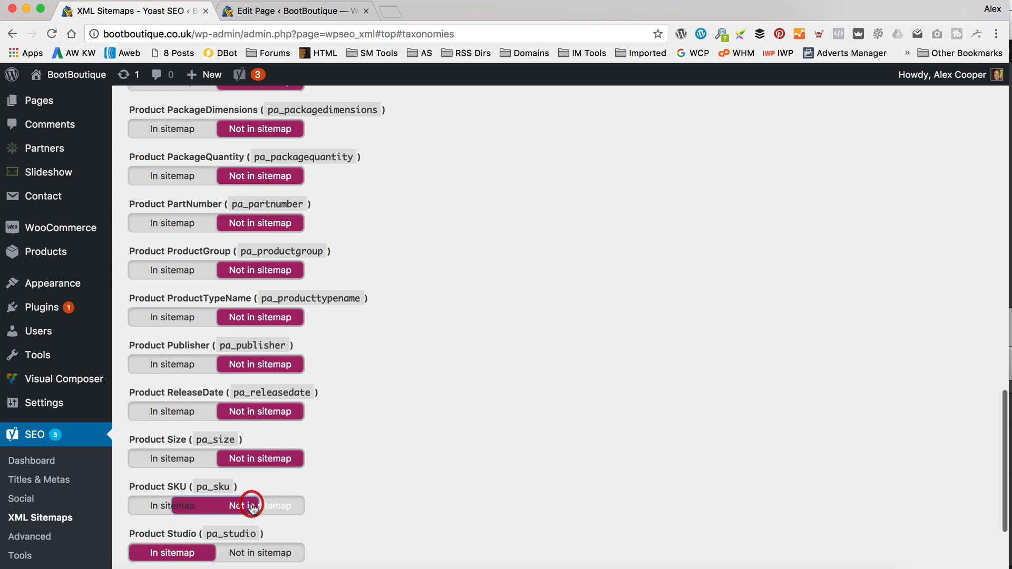
click(260, 551)
scroll(368, 363, down, 3)
click(250, 469)
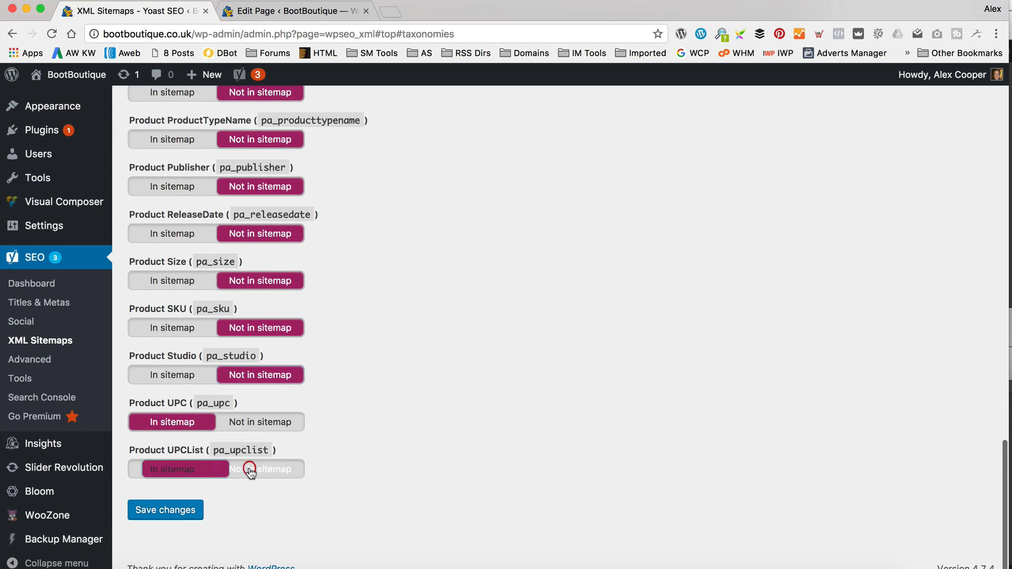
click(253, 422)
click(165, 509)
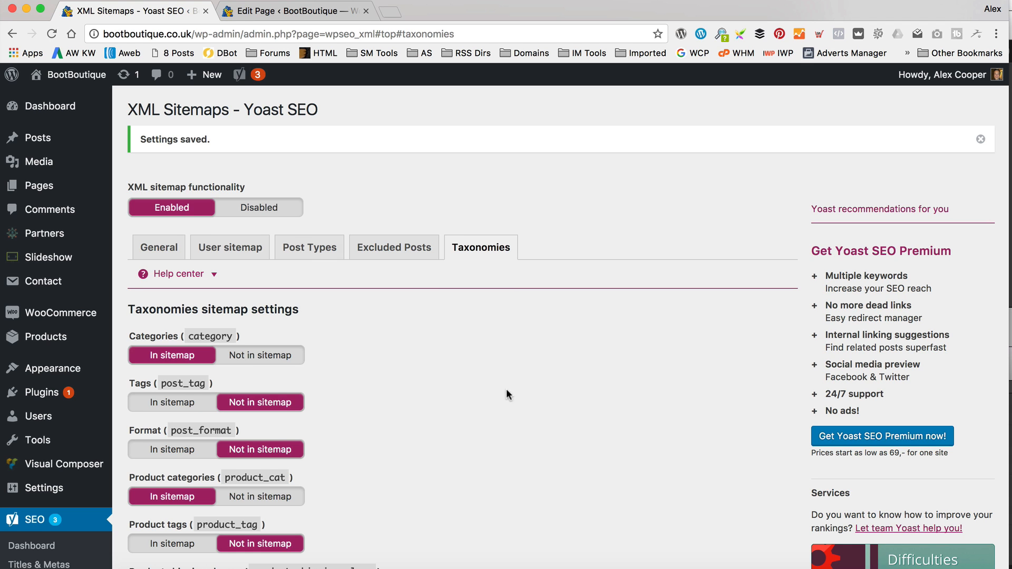
Return to the General sitemap settings and open the generated XML Sitemap to check its contents
click(163, 252)
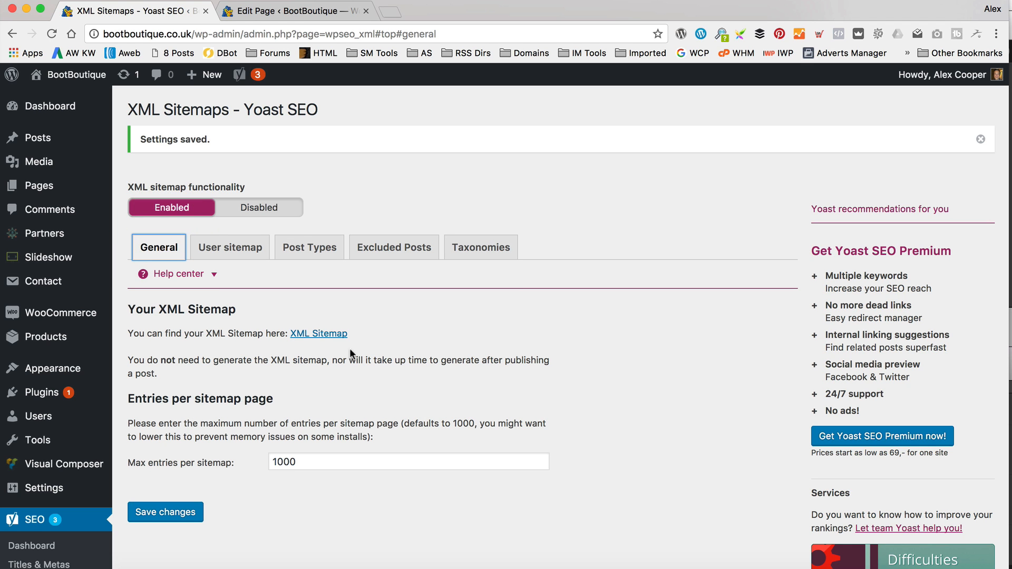
click(317, 333)
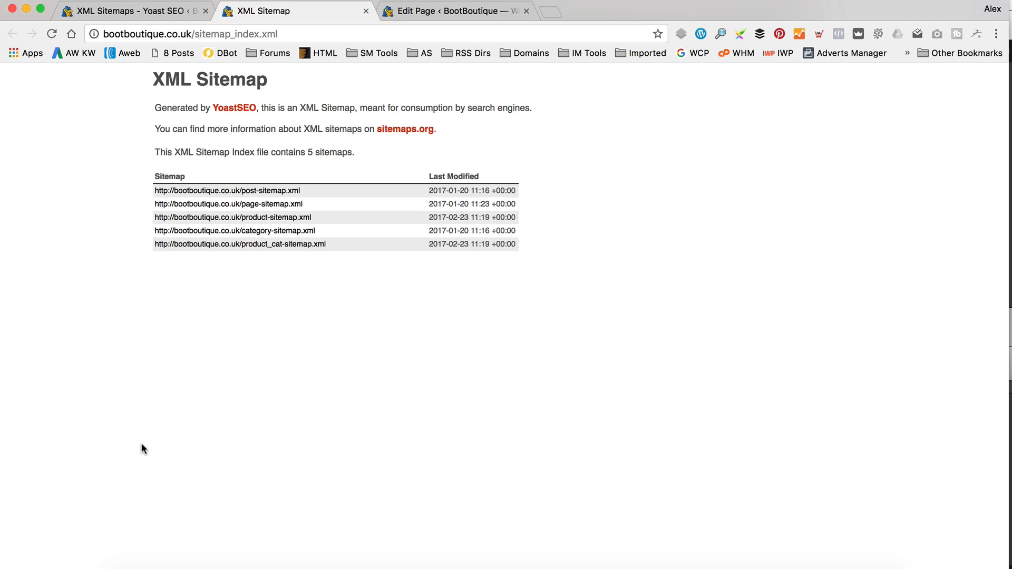
Search the web for "google webmaster tools" in the Edit Page browser tab and open Google Search Console from the results
click(474, 12)
click(313, 36)
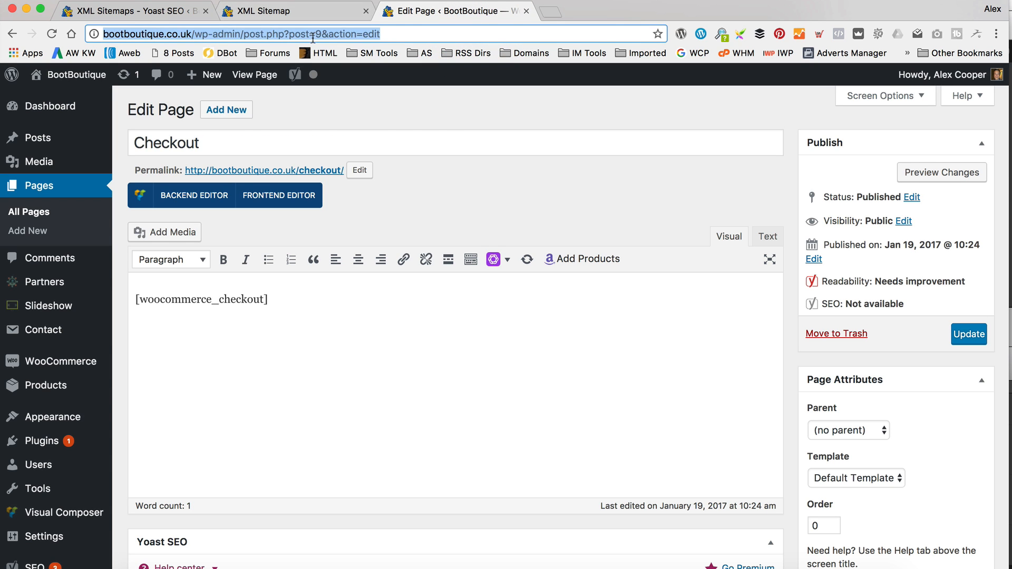
text(google)
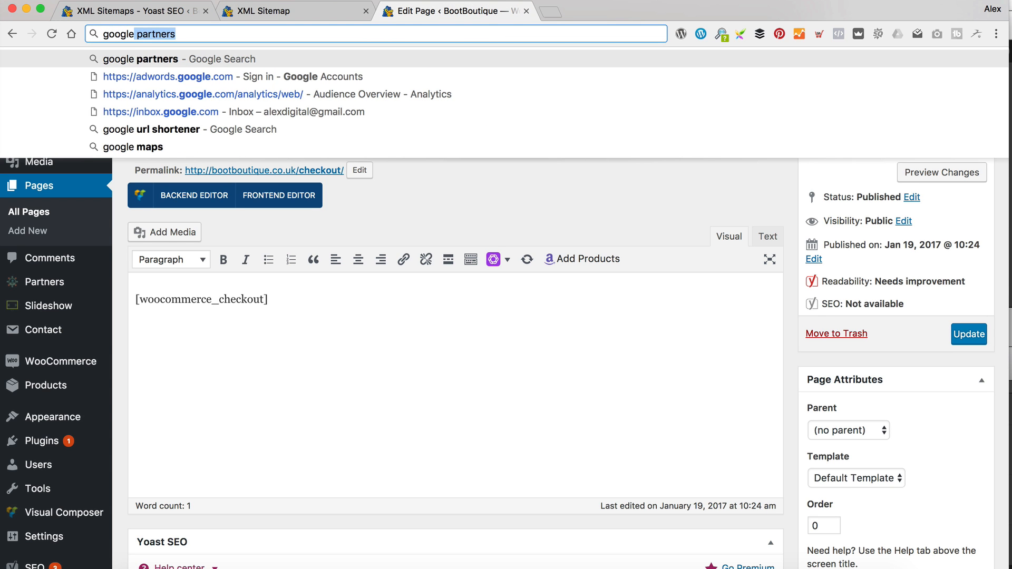
text( webma)
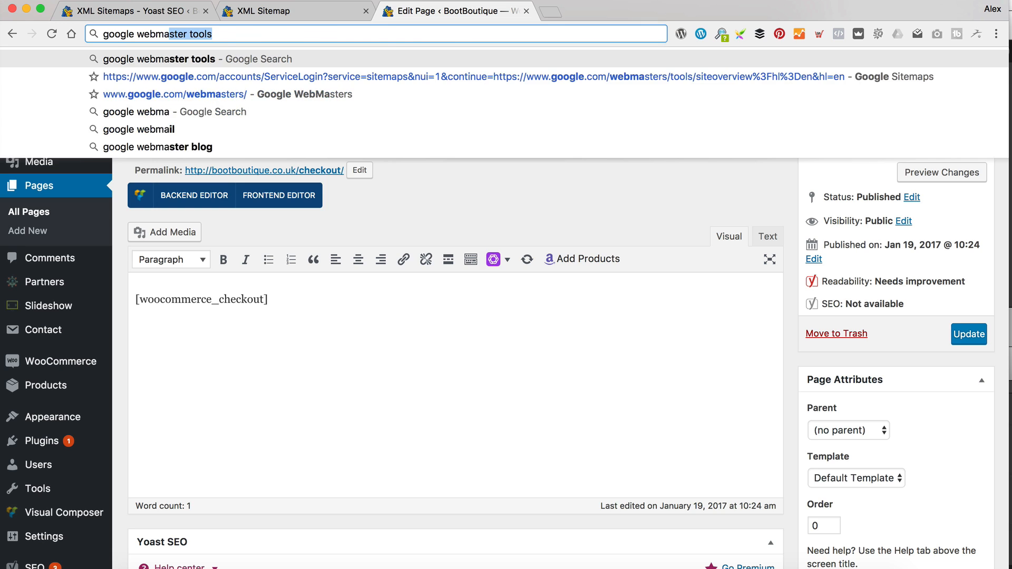
key(Return)
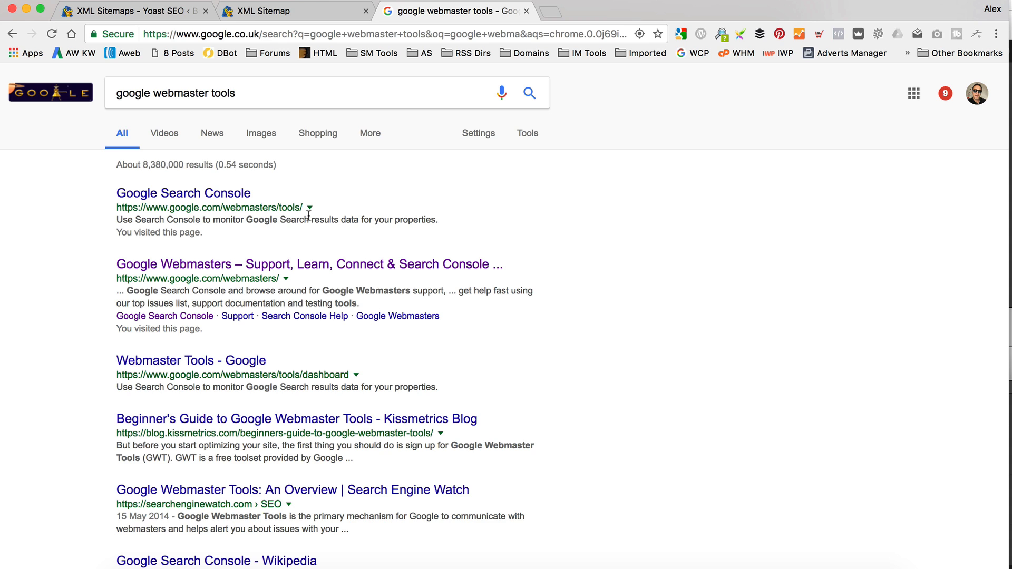
click(185, 194)
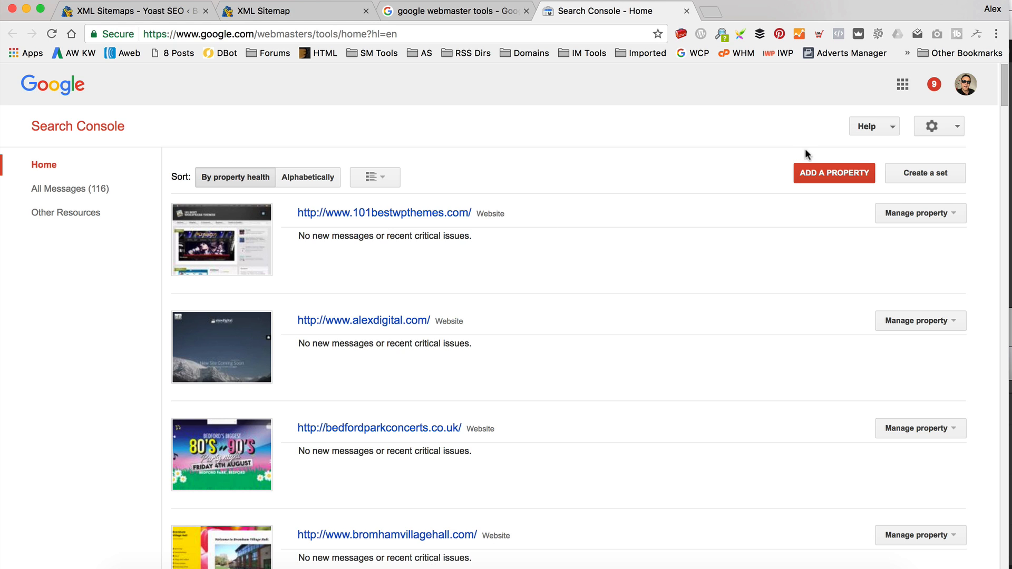
click(832, 170)
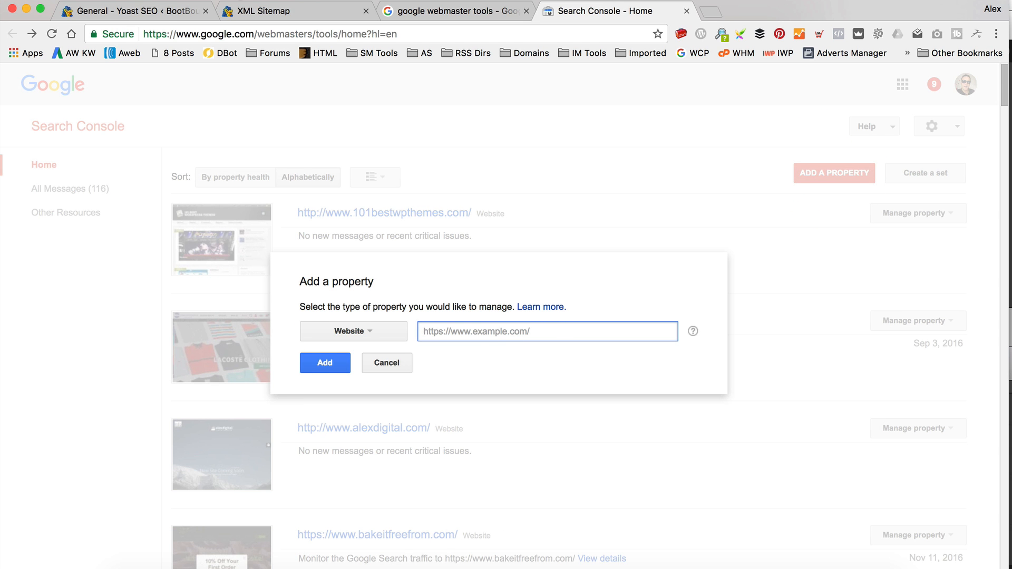
click(129, 11)
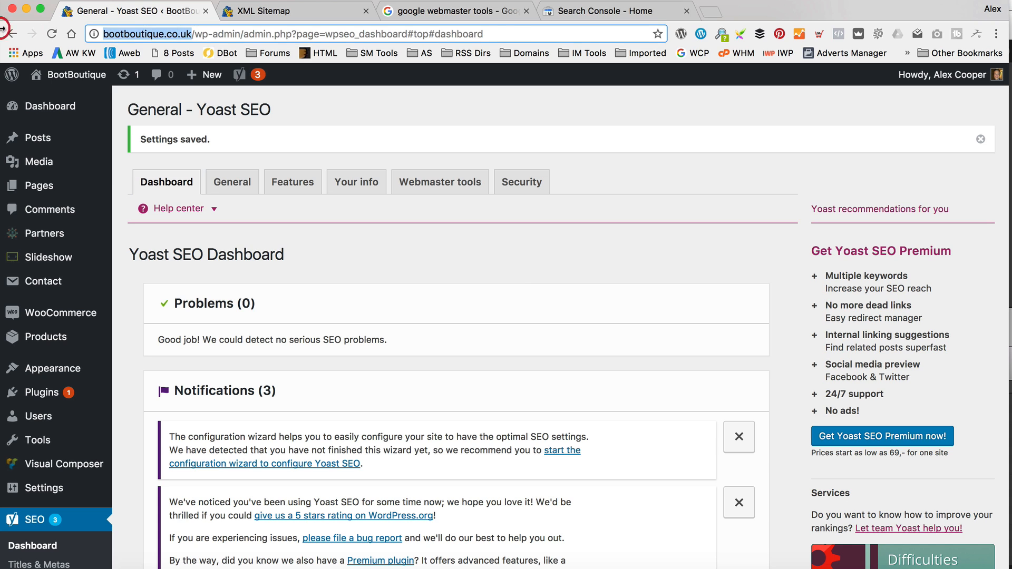
click(630, 10)
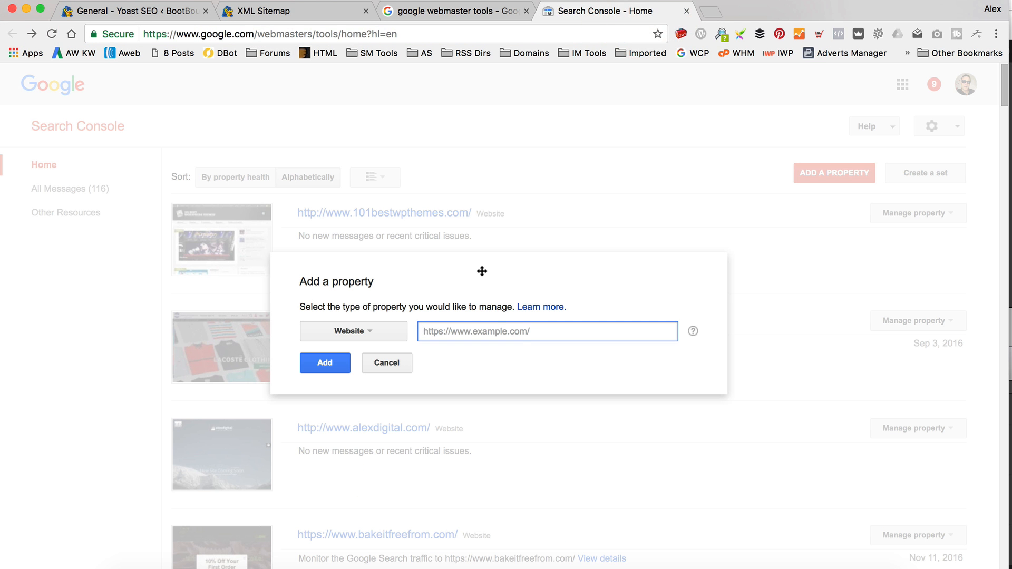
text(http://bootboutique.co.uk/)
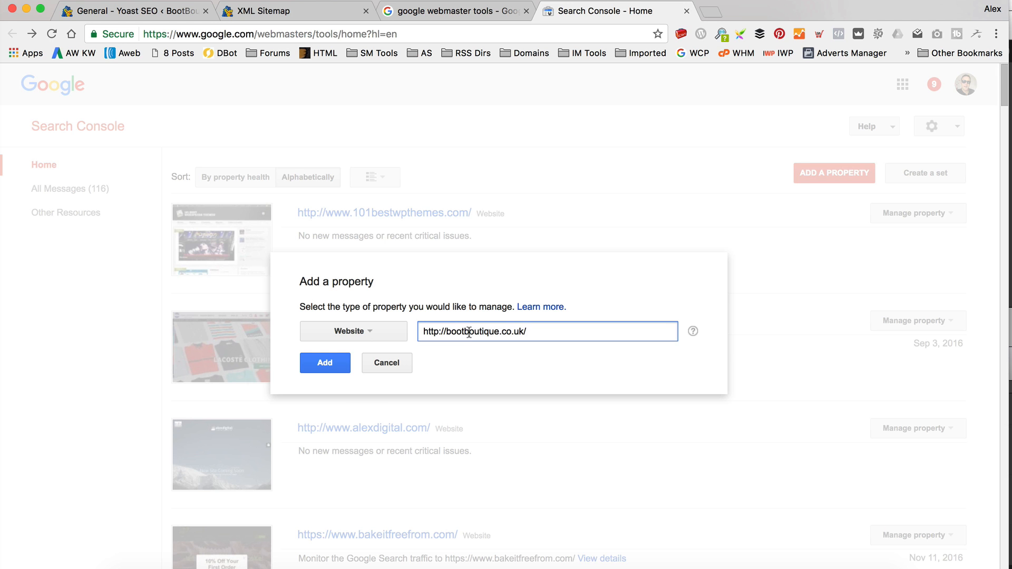
click(334, 361)
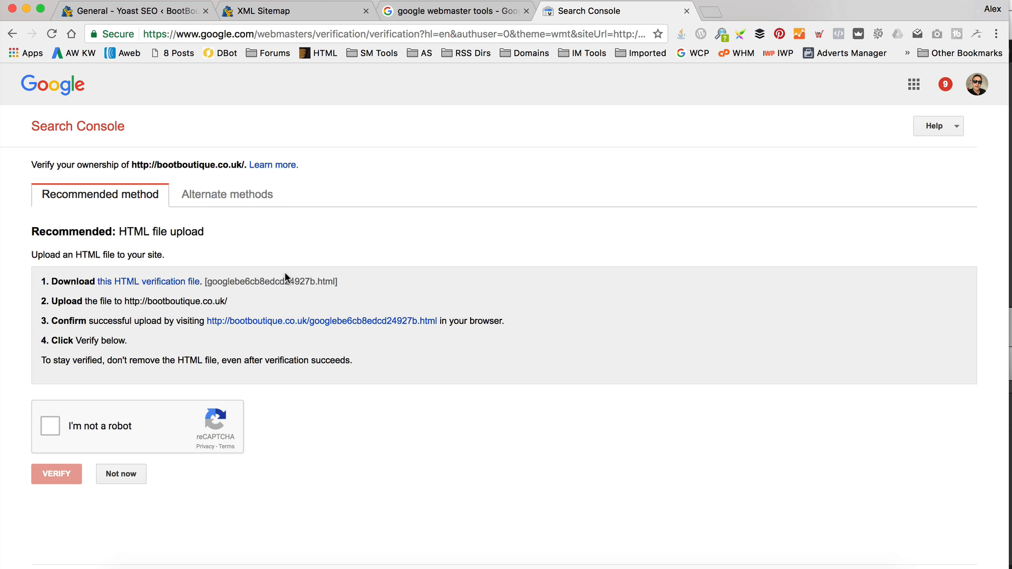
Choose the HTML tag alternate method for verifying site ownership and copy the google-site-verification meta tag
click(249, 198)
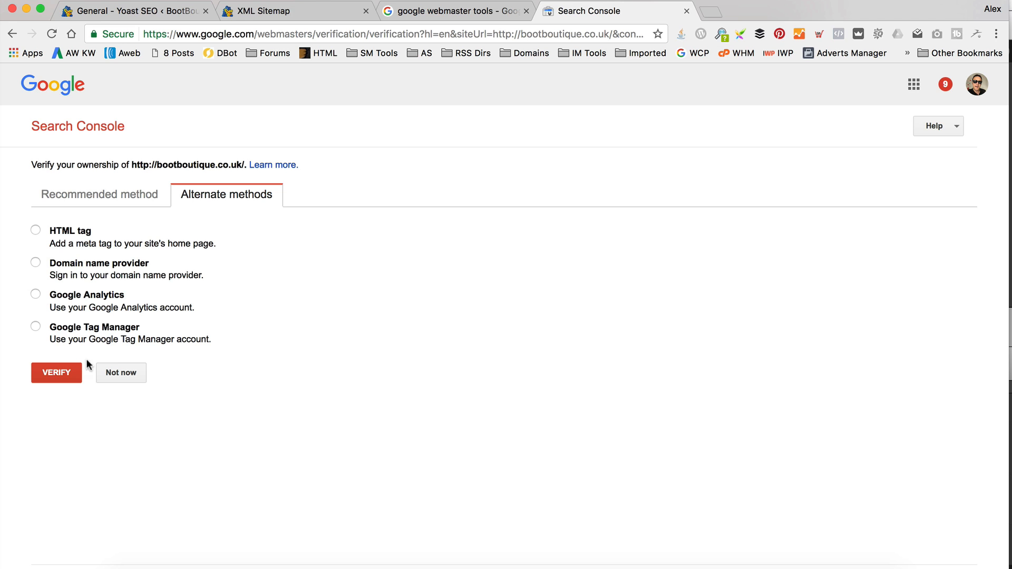
click(35, 230)
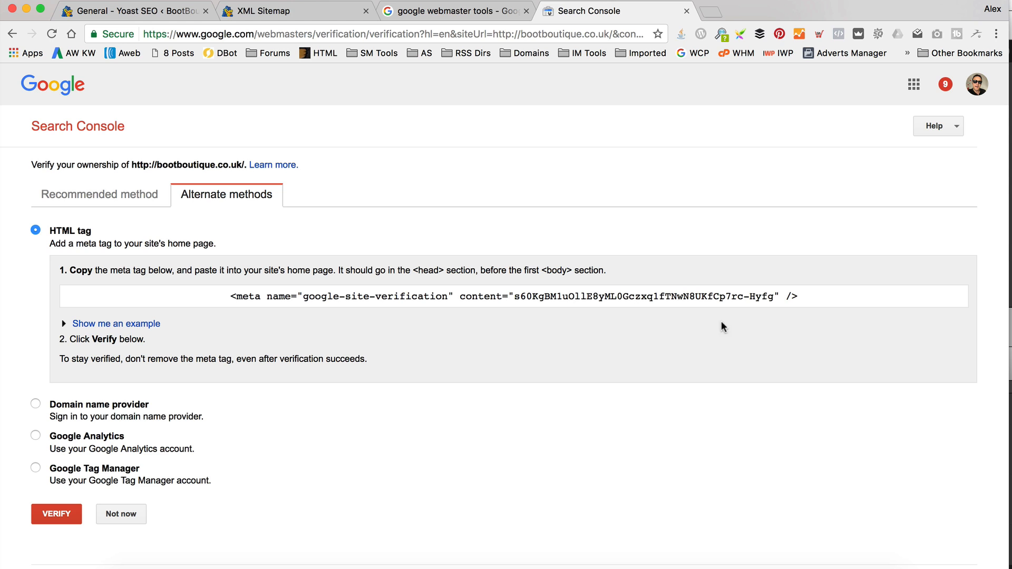
click(282, 295)
key(super+c)
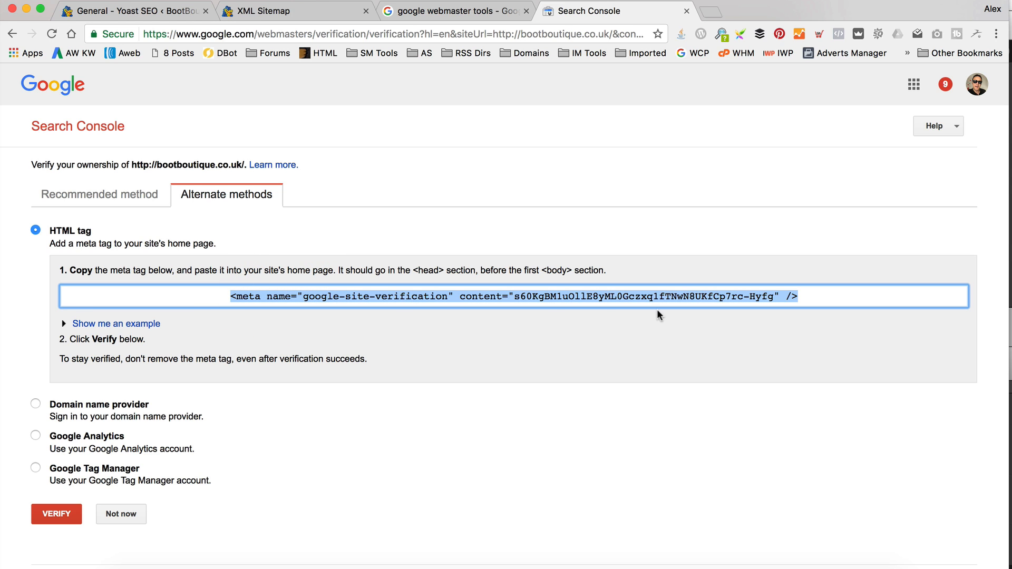
click(529, 296)
click(515, 295)
drag(516, 295, 775, 296)
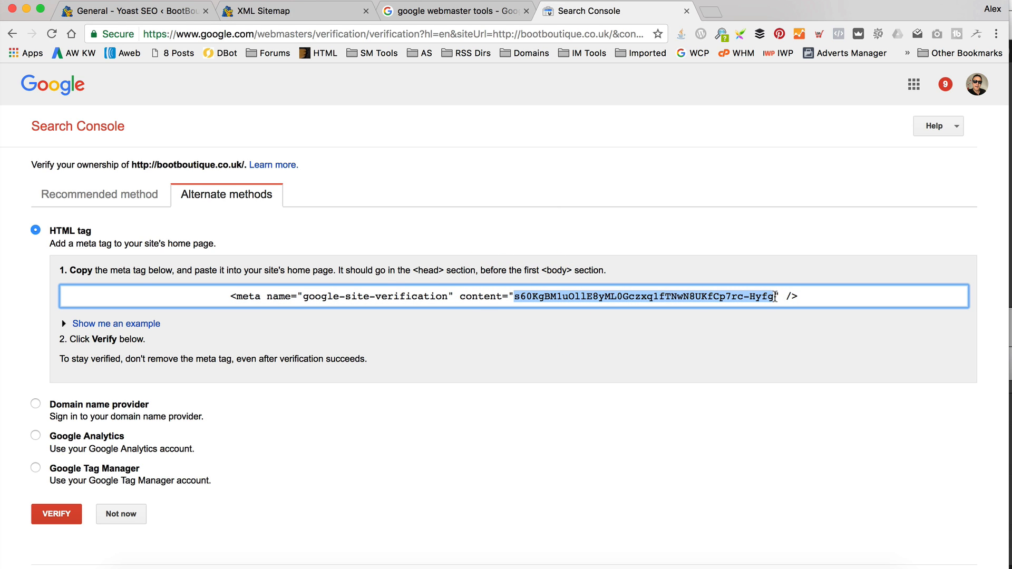
click(775, 296)
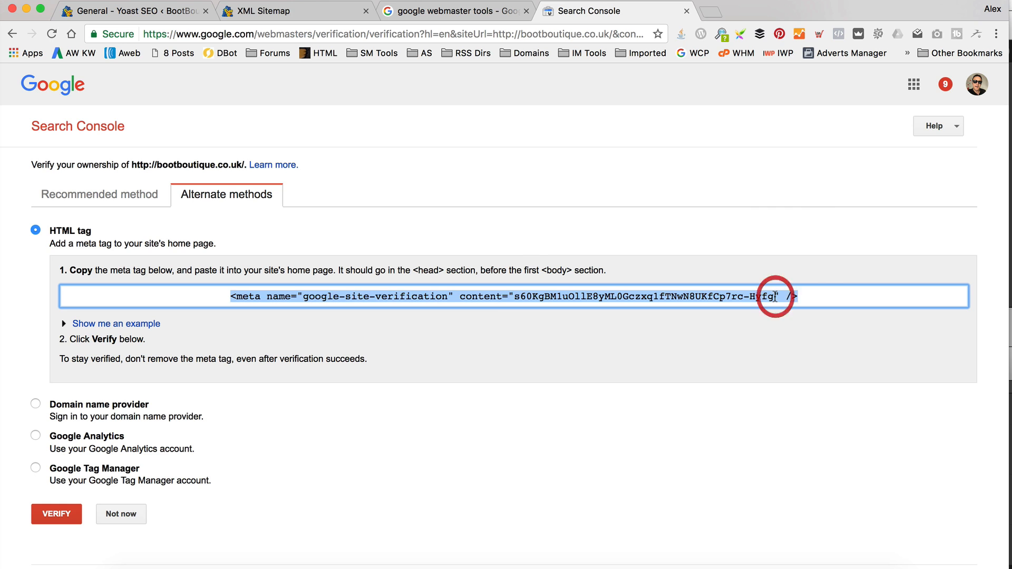
click(538, 293)
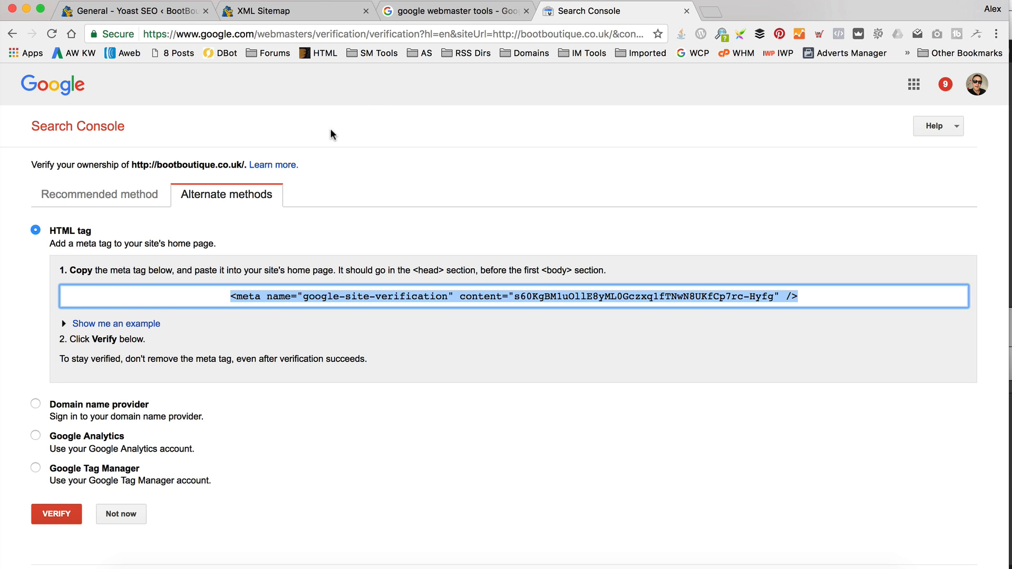
In the WordPress browser tab, open Yoast SEO's Webmaster Tools verification settings and paste the copied meta tag as the Google Search Console value
click(178, 7)
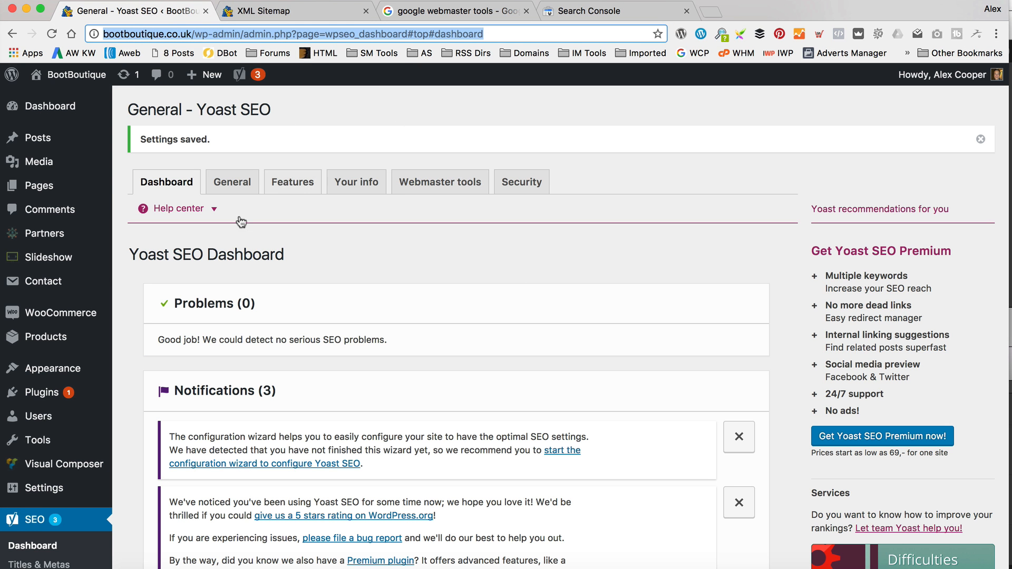
scroll(138, 270, down, 3)
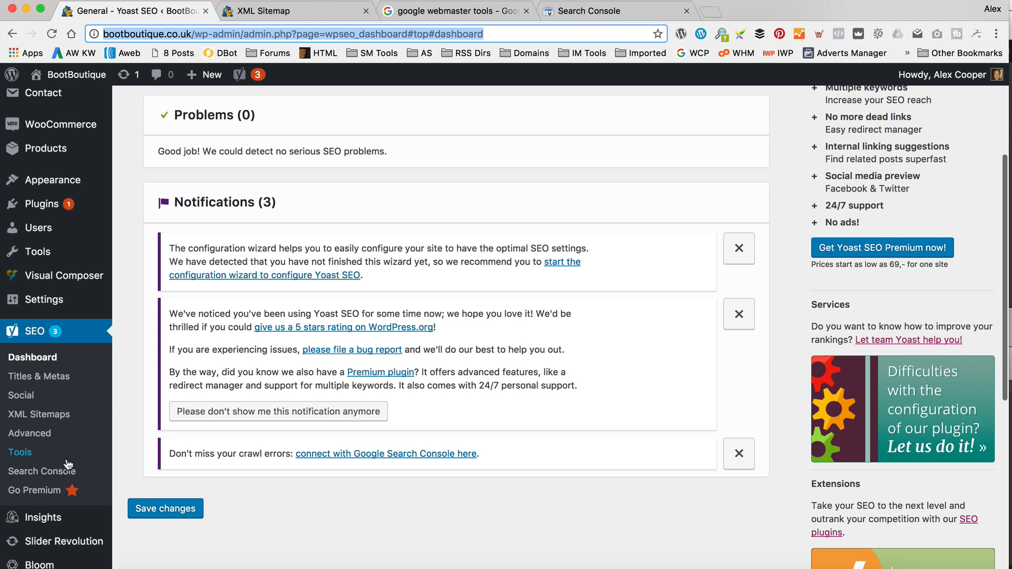
scroll(67, 462, up, 4)
scroll(67, 463, down, 3)
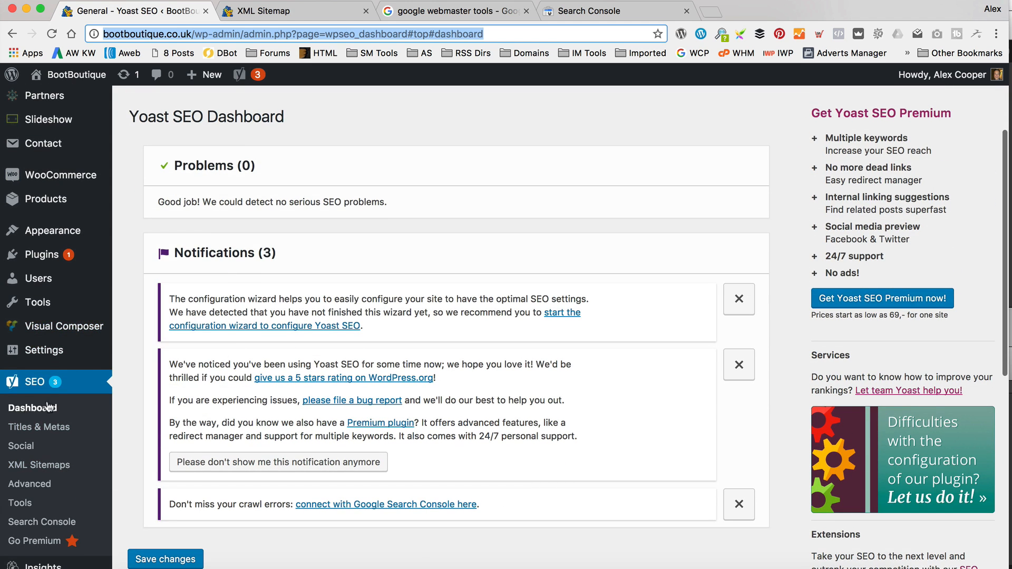
click(27, 414)
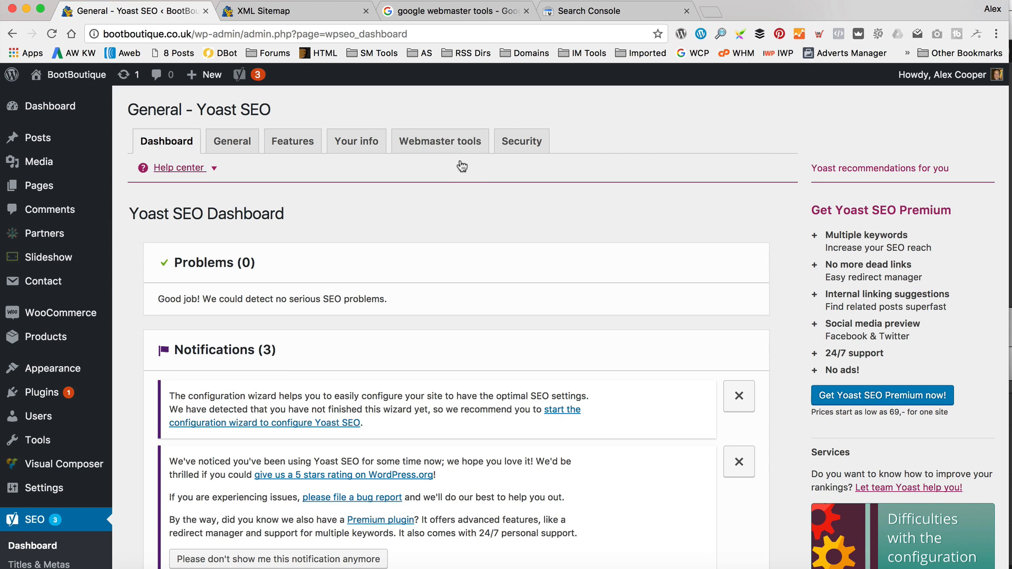
click(465, 151)
click(301, 289)
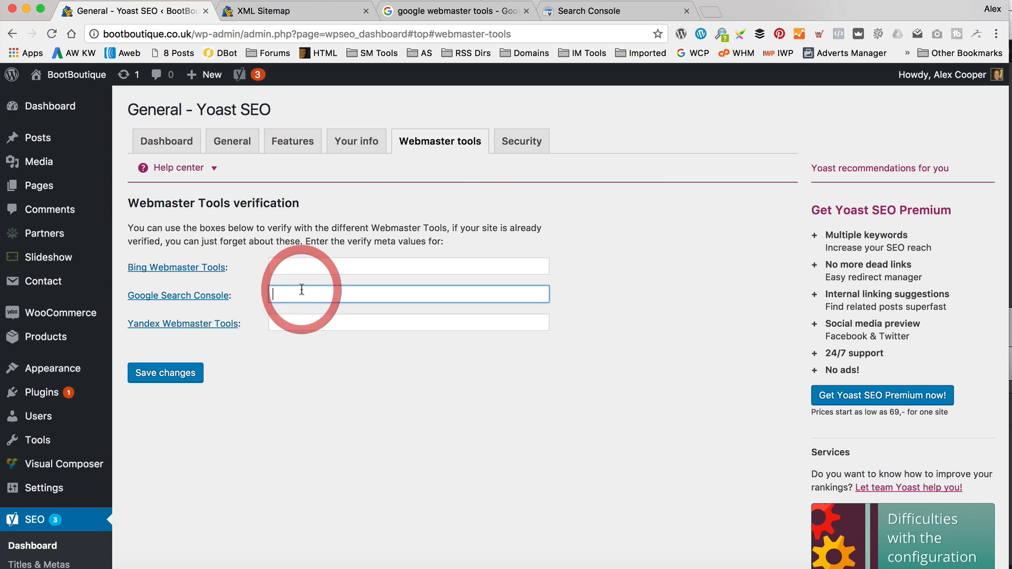
key(super+v)
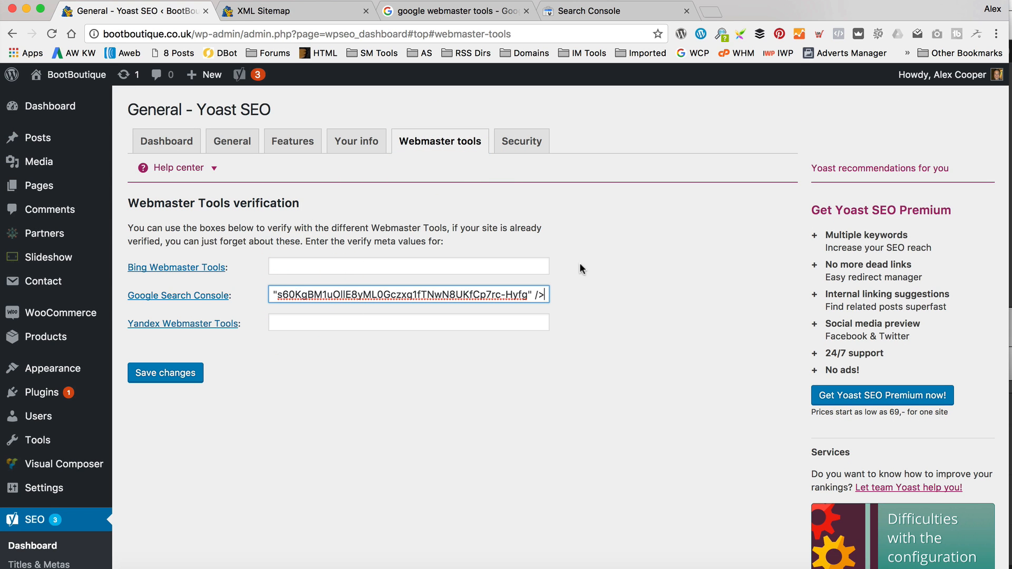
Trim the pasted Google Search Console meta tag down to the bare verification code without quotes, and save the changes
click(526, 288)
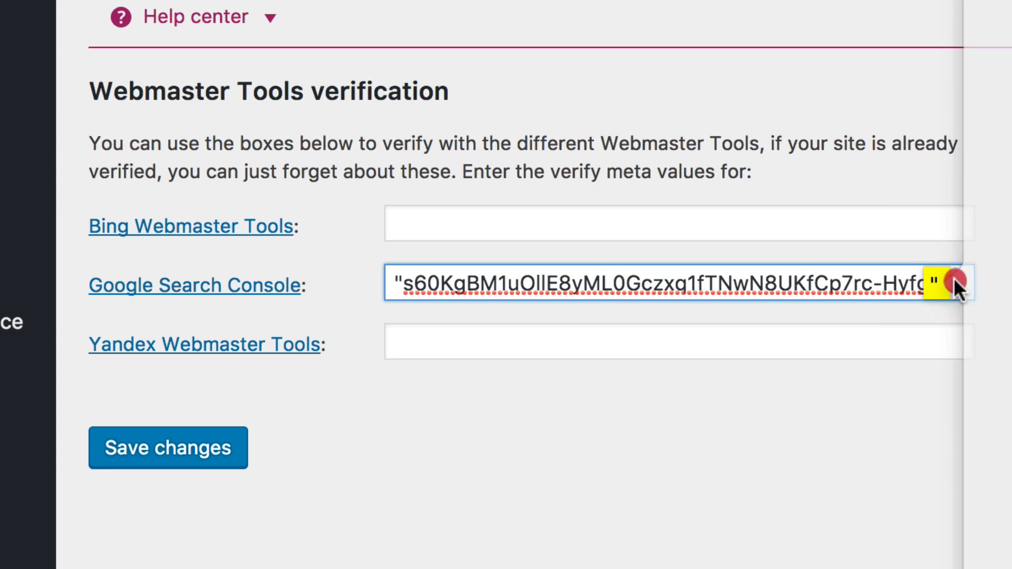
click(878, 386)
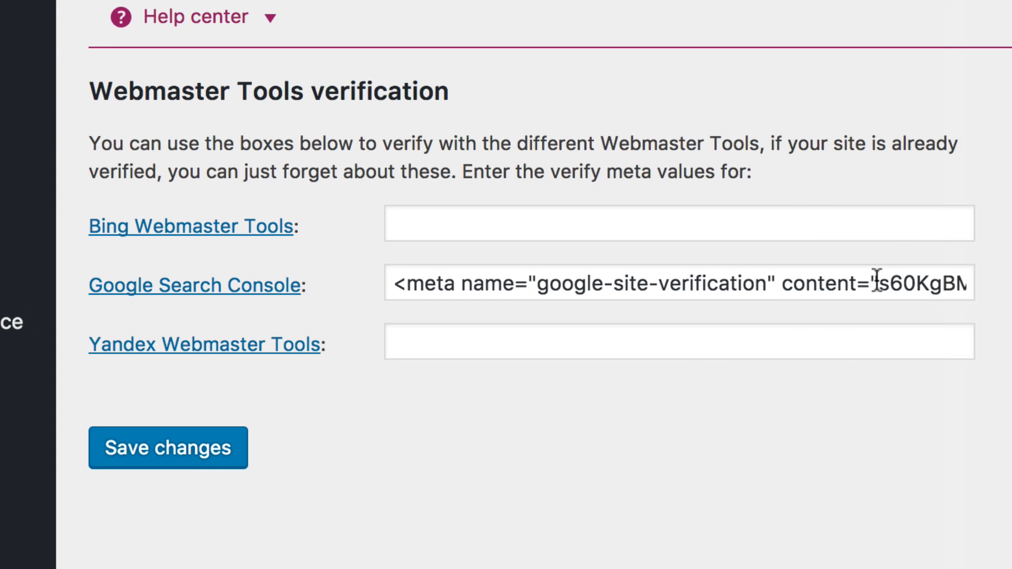
drag(877, 284, 718, 286)
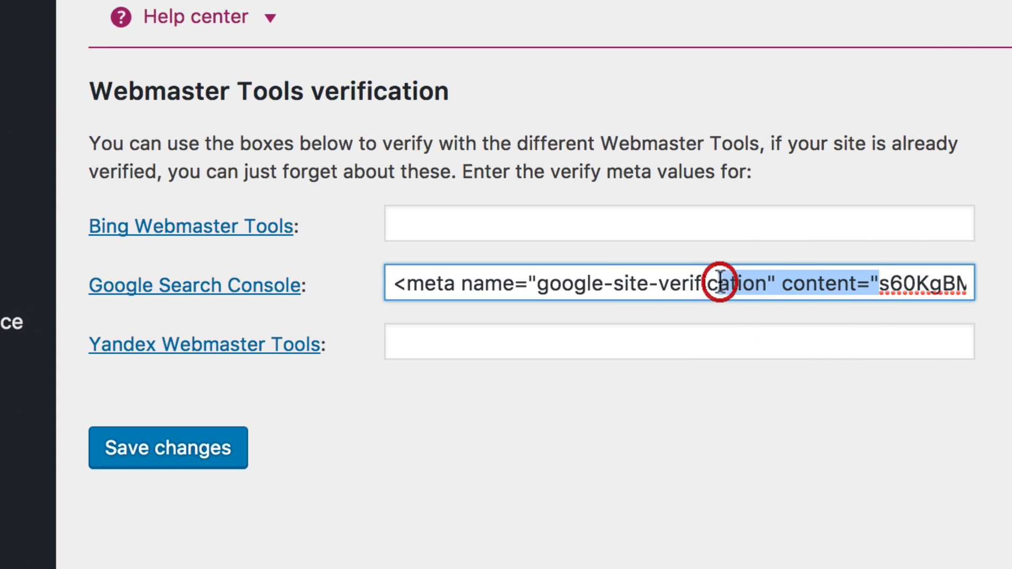
click(875, 284)
drag(875, 285, 357, 292)
key(BackSpace)
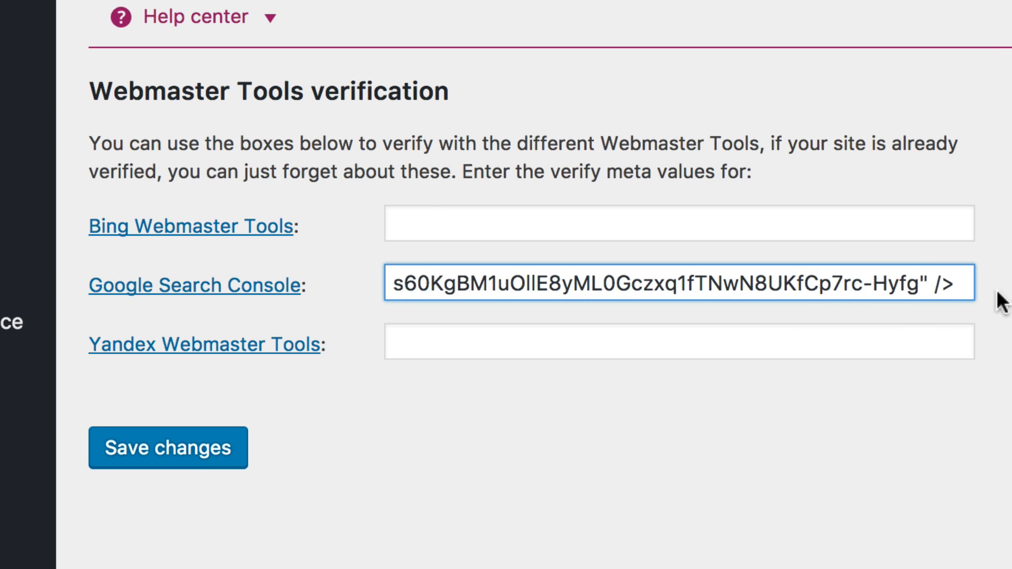
drag(921, 283, 1001, 287)
key(BackSpace)
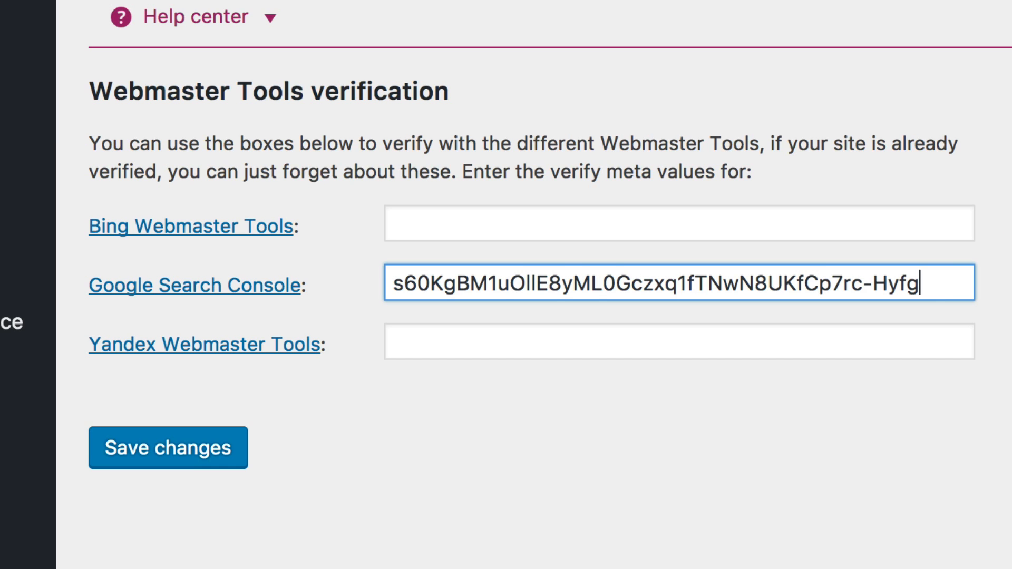
click(192, 447)
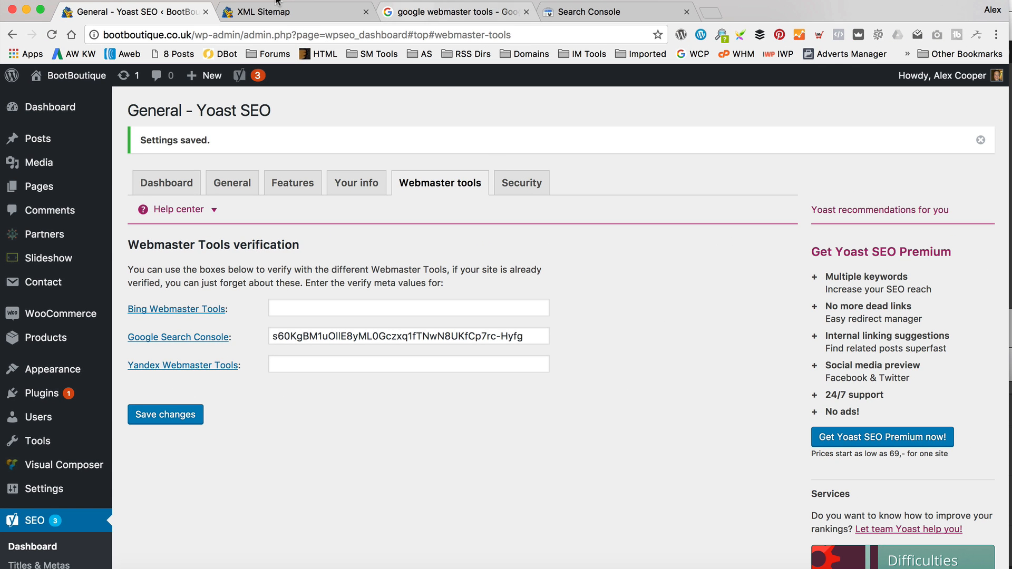
click(579, 12)
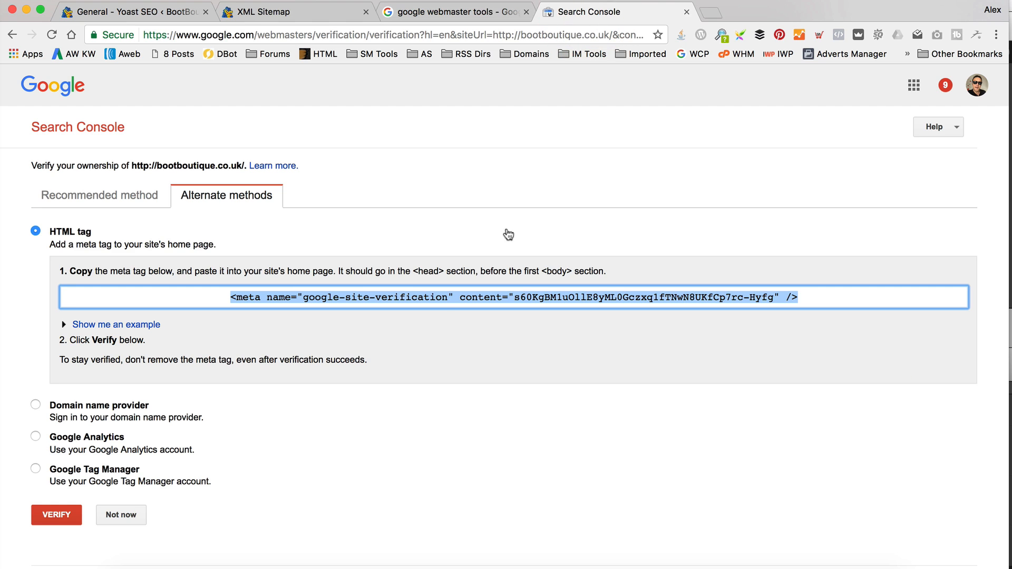
click(52, 515)
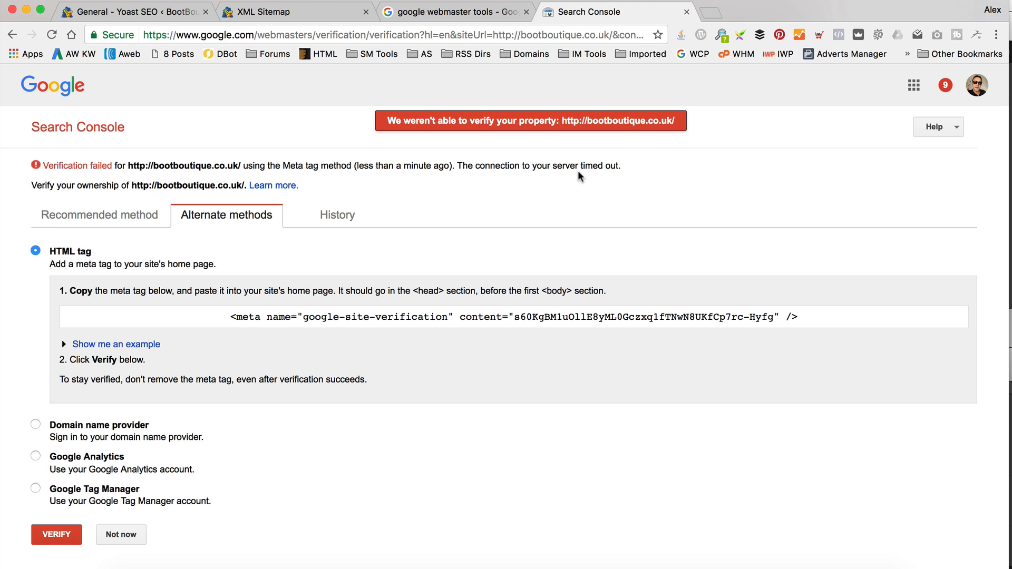
click(56, 535)
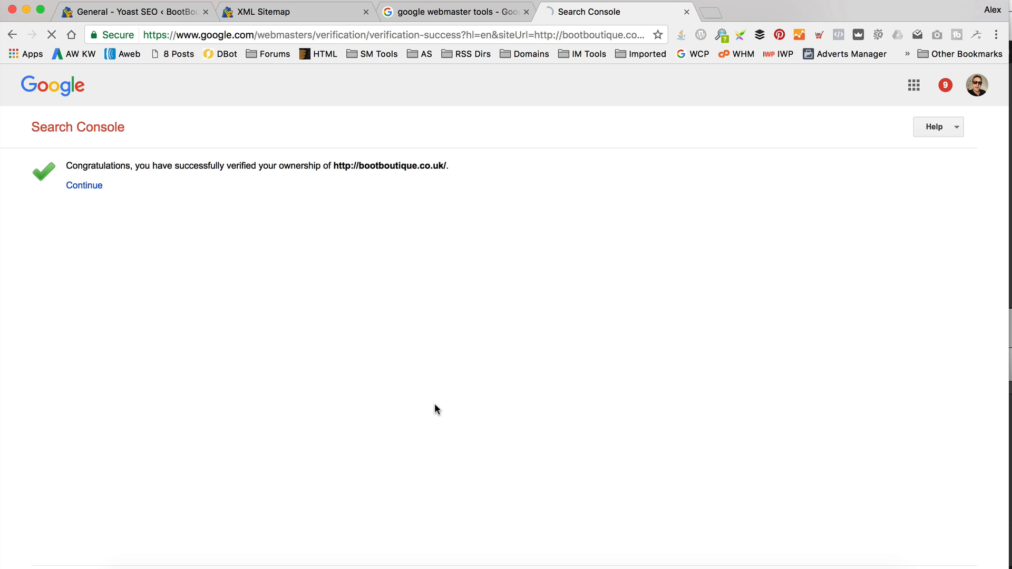
click(74, 186)
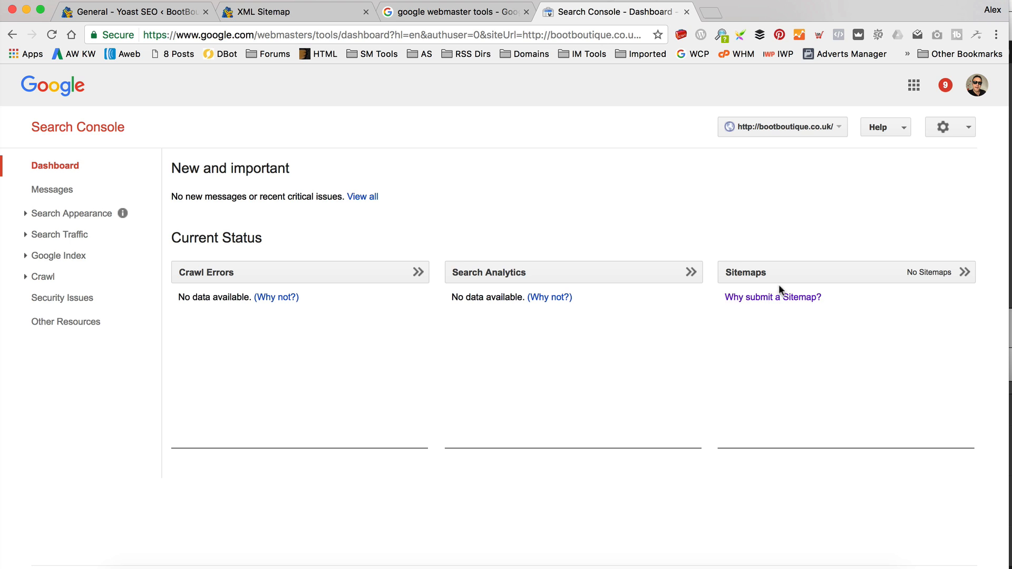
Submit sitemap_index.xml as a sitemap for the site, copying the file name from the XML Sitemap's address, and refresh the sitemap list
click(847, 279)
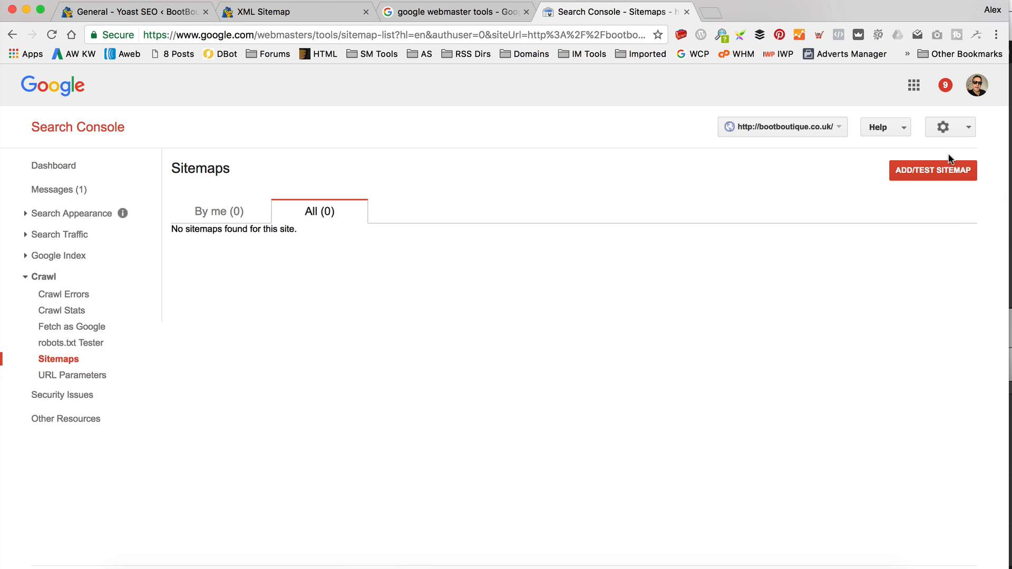
click(947, 176)
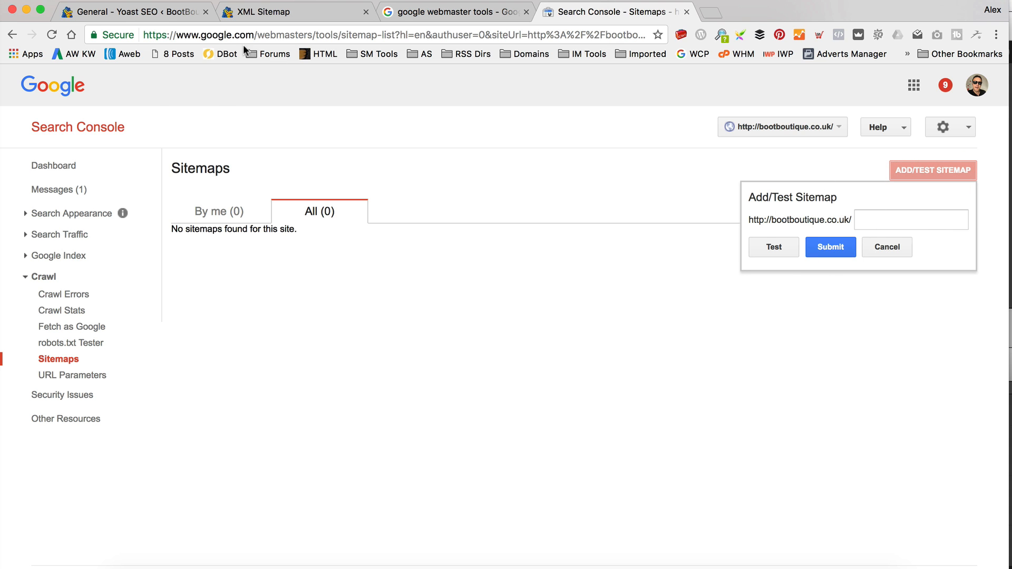
click(287, 11)
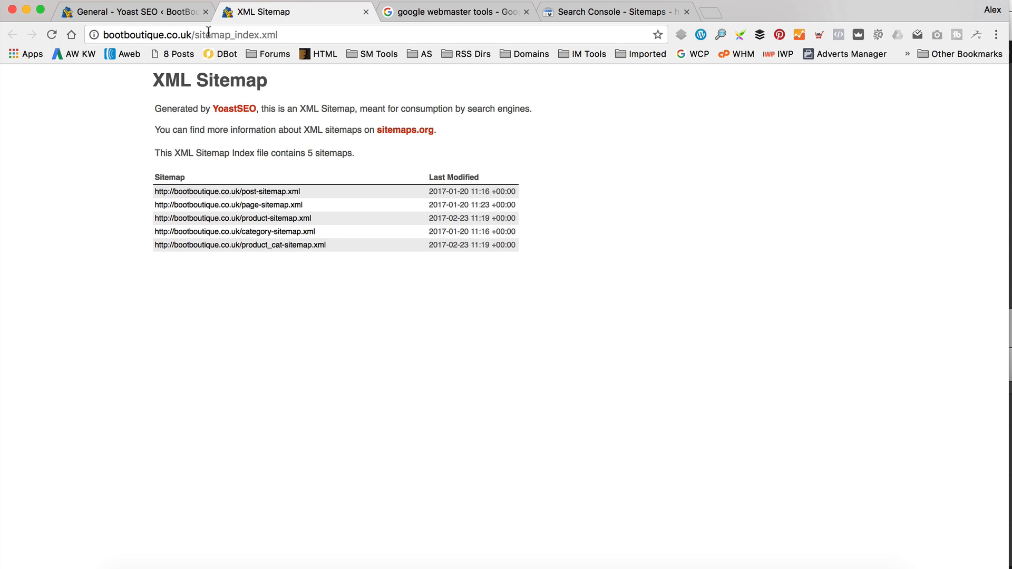
drag(333, 37, 196, 38)
key(super+c)
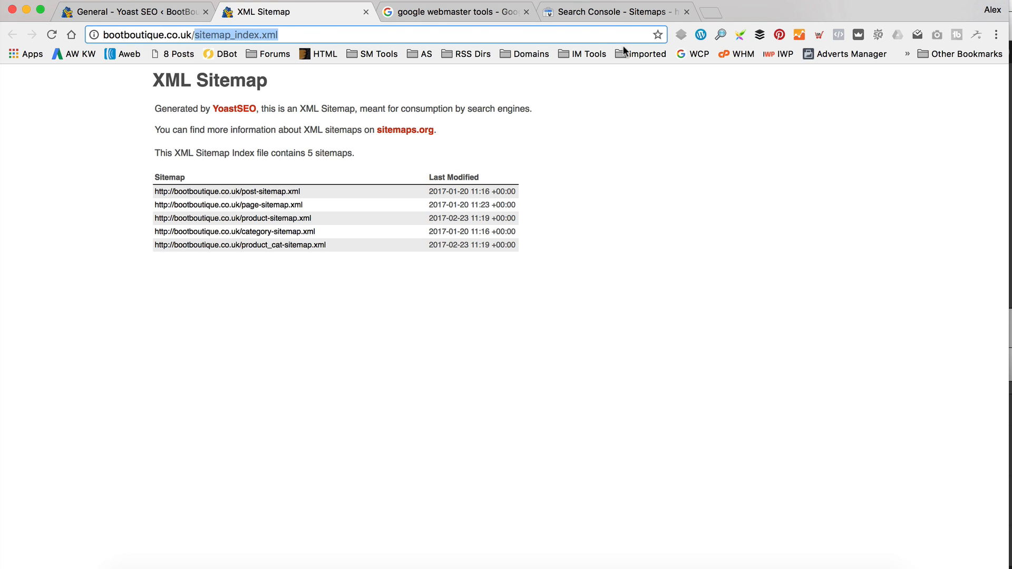
click(621, 11)
click(889, 217)
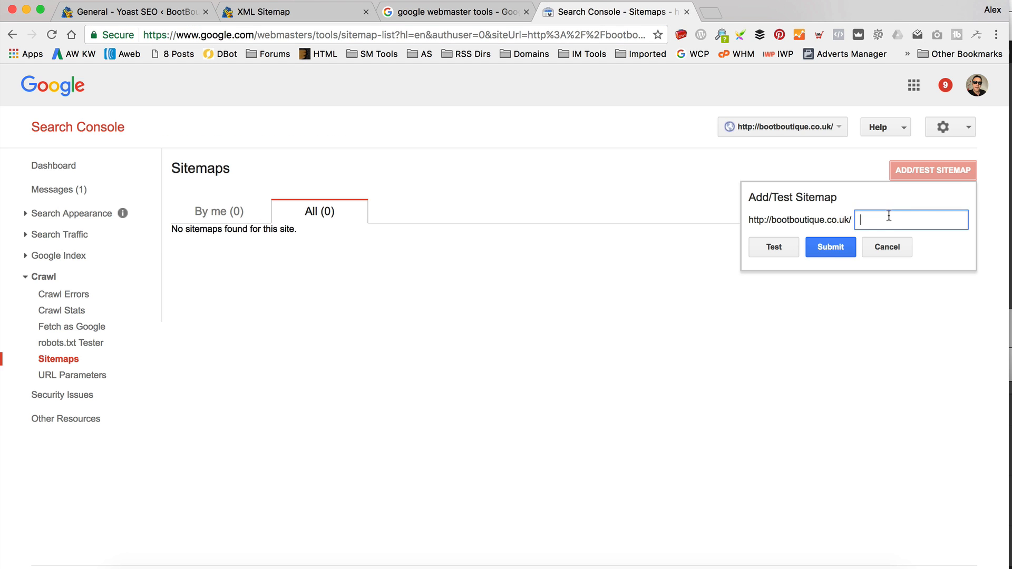
key(super+v)
click(830, 248)
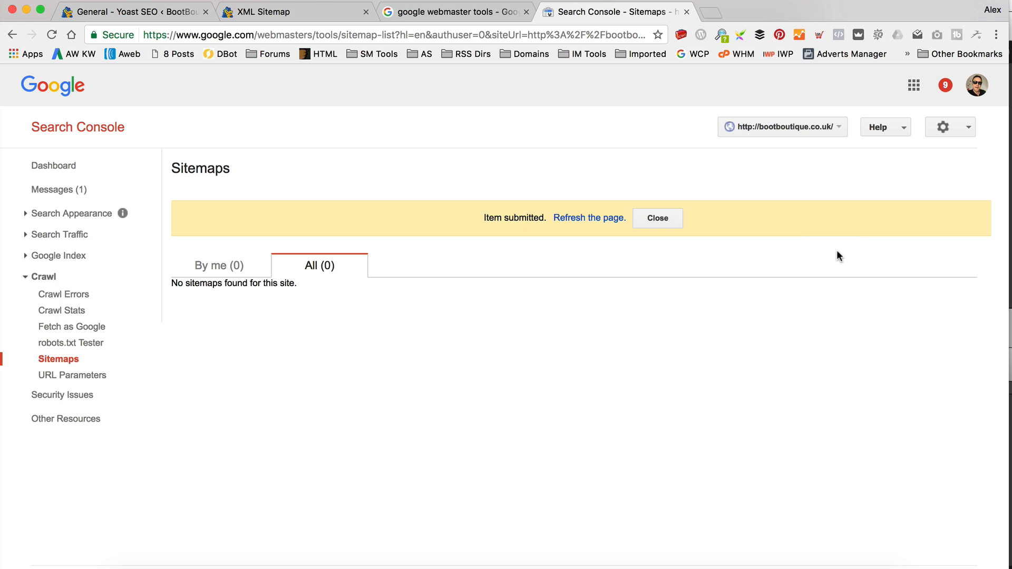
click(598, 222)
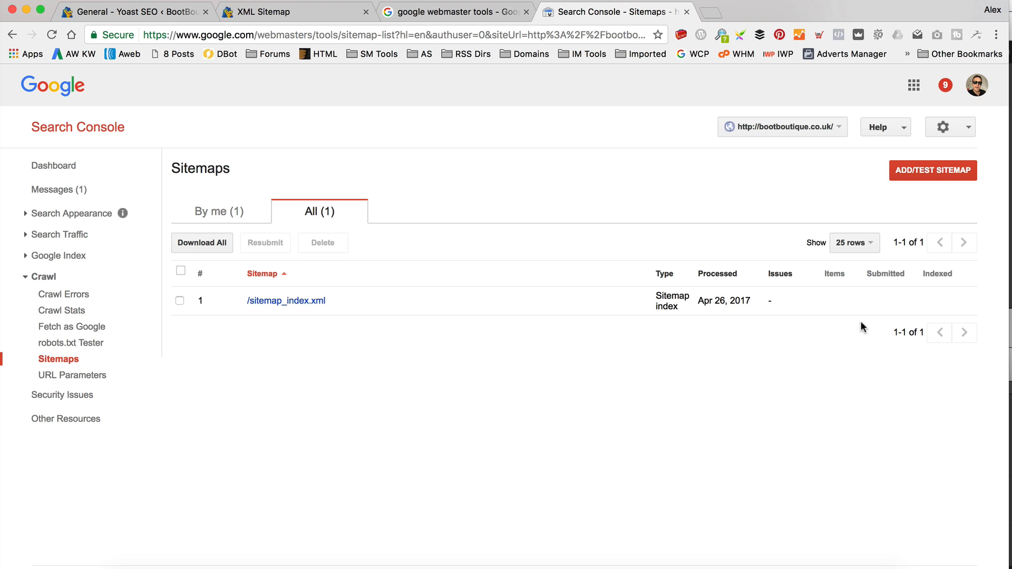
Open the submitted /sitemap_index.xml and examine its individual sitemaps, sitemap errors and index errors
click(284, 301)
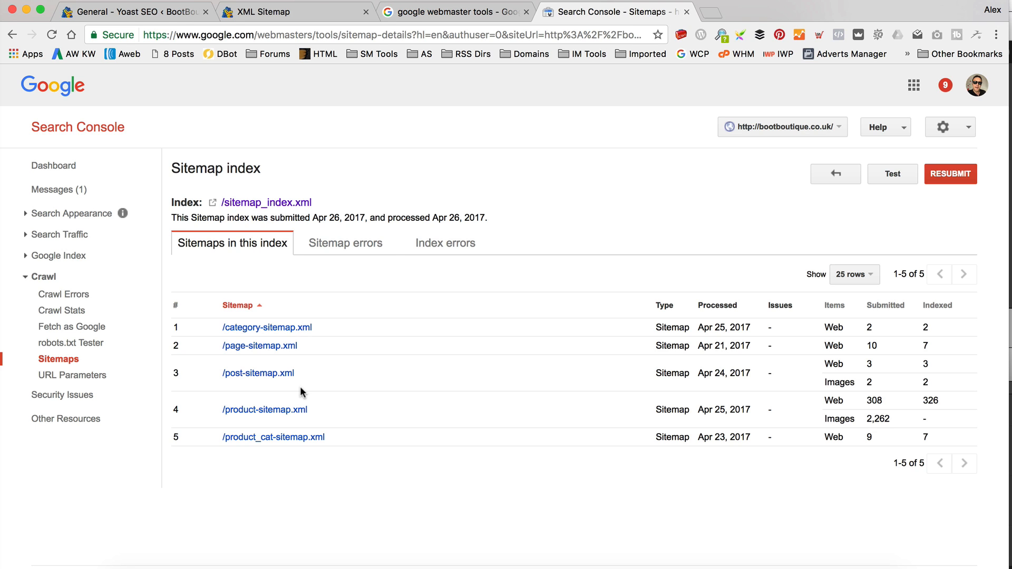
click(372, 242)
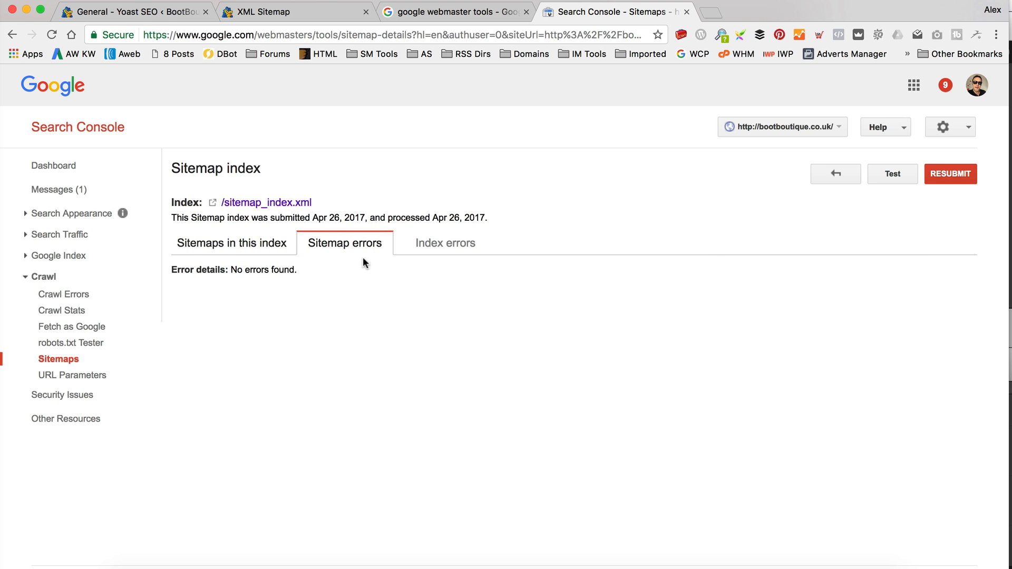
click(446, 236)
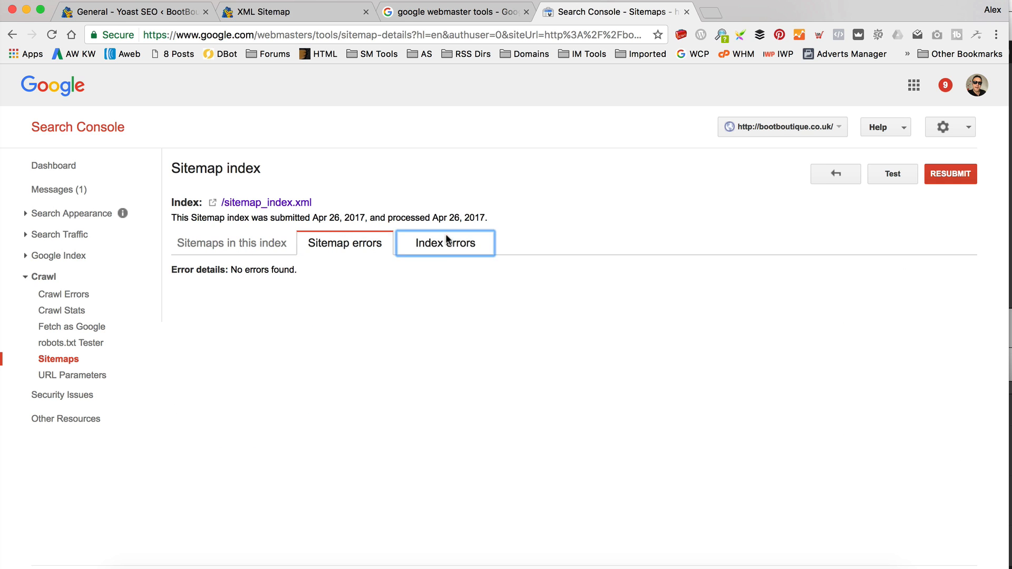
click(223, 254)
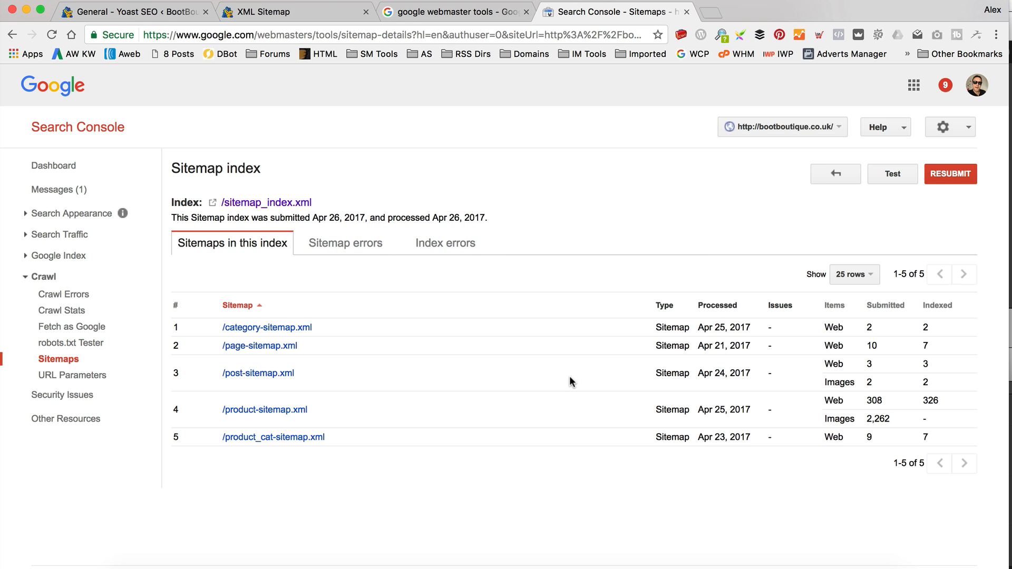